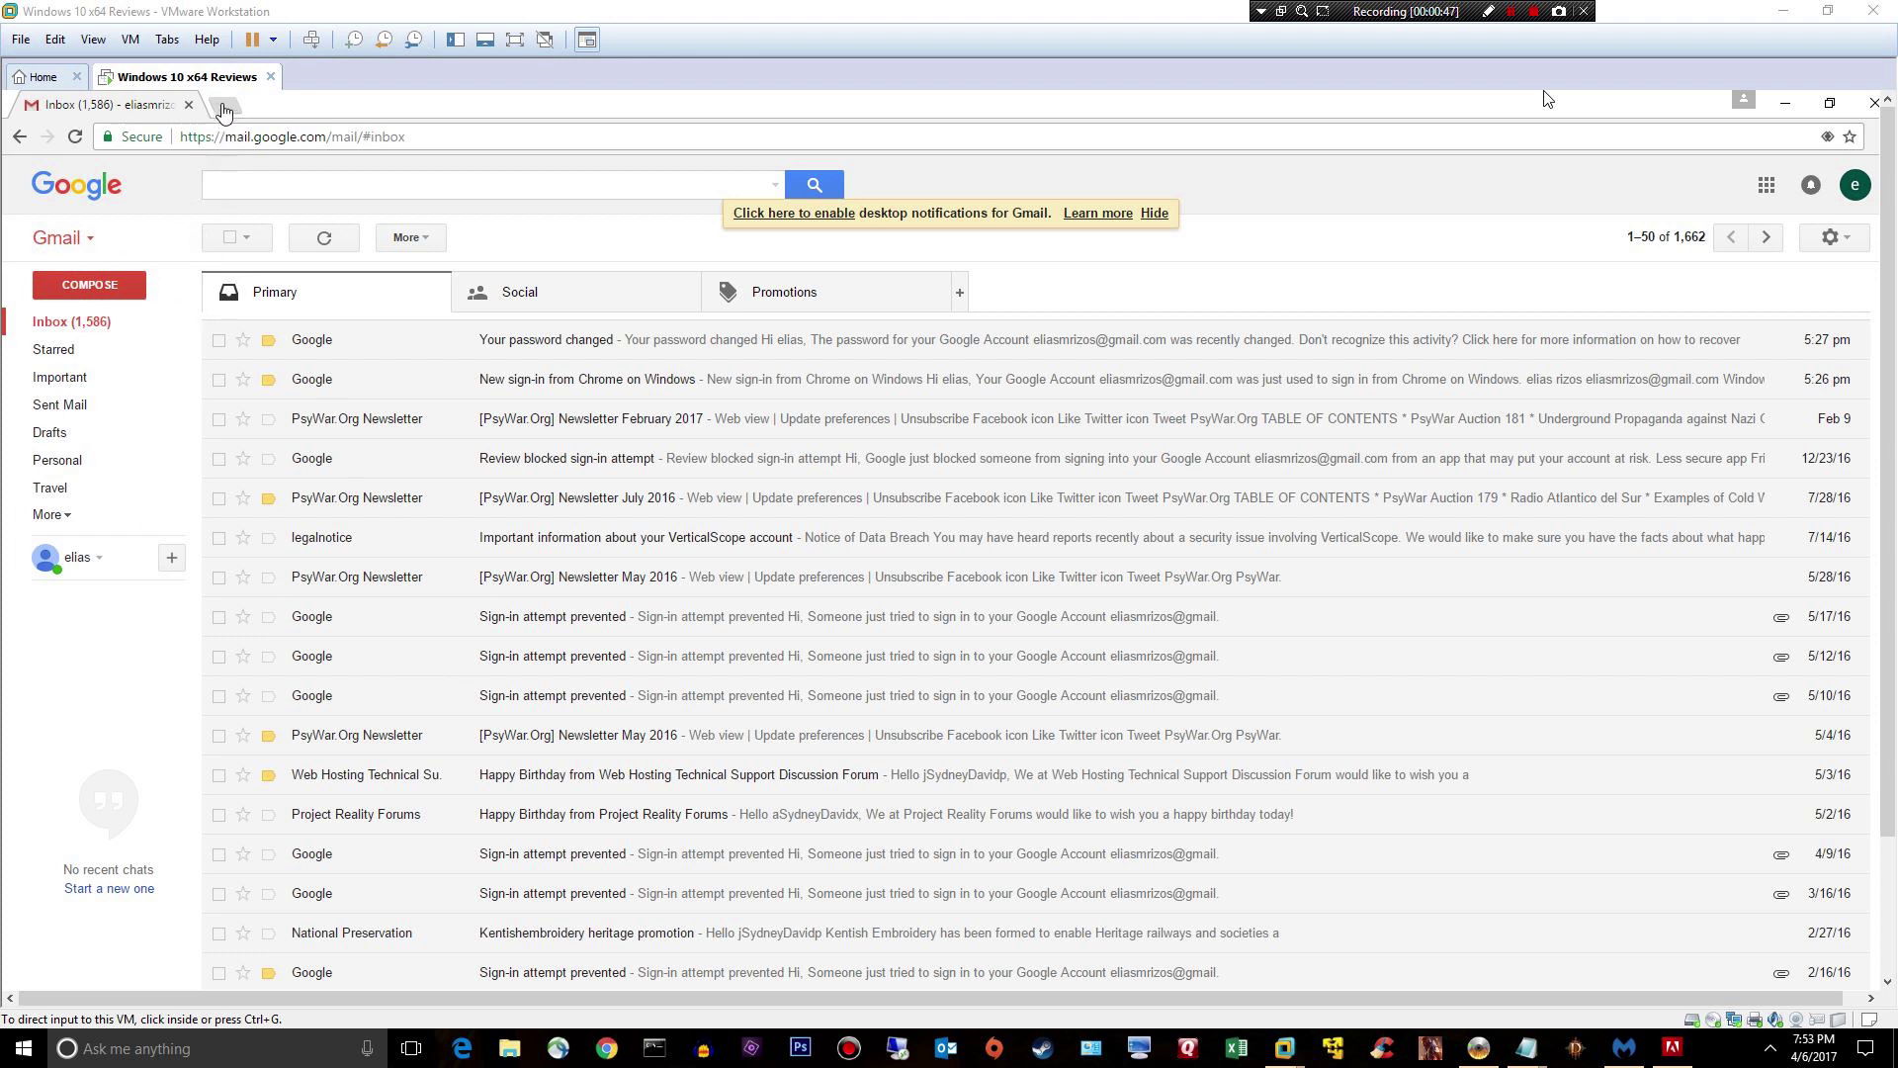
Refresh Gmail, then search 'google 2 factor' in a new tab and open the 2-Step Verification result.
{"action": "left_click", "coordinate": [1548, 98]}
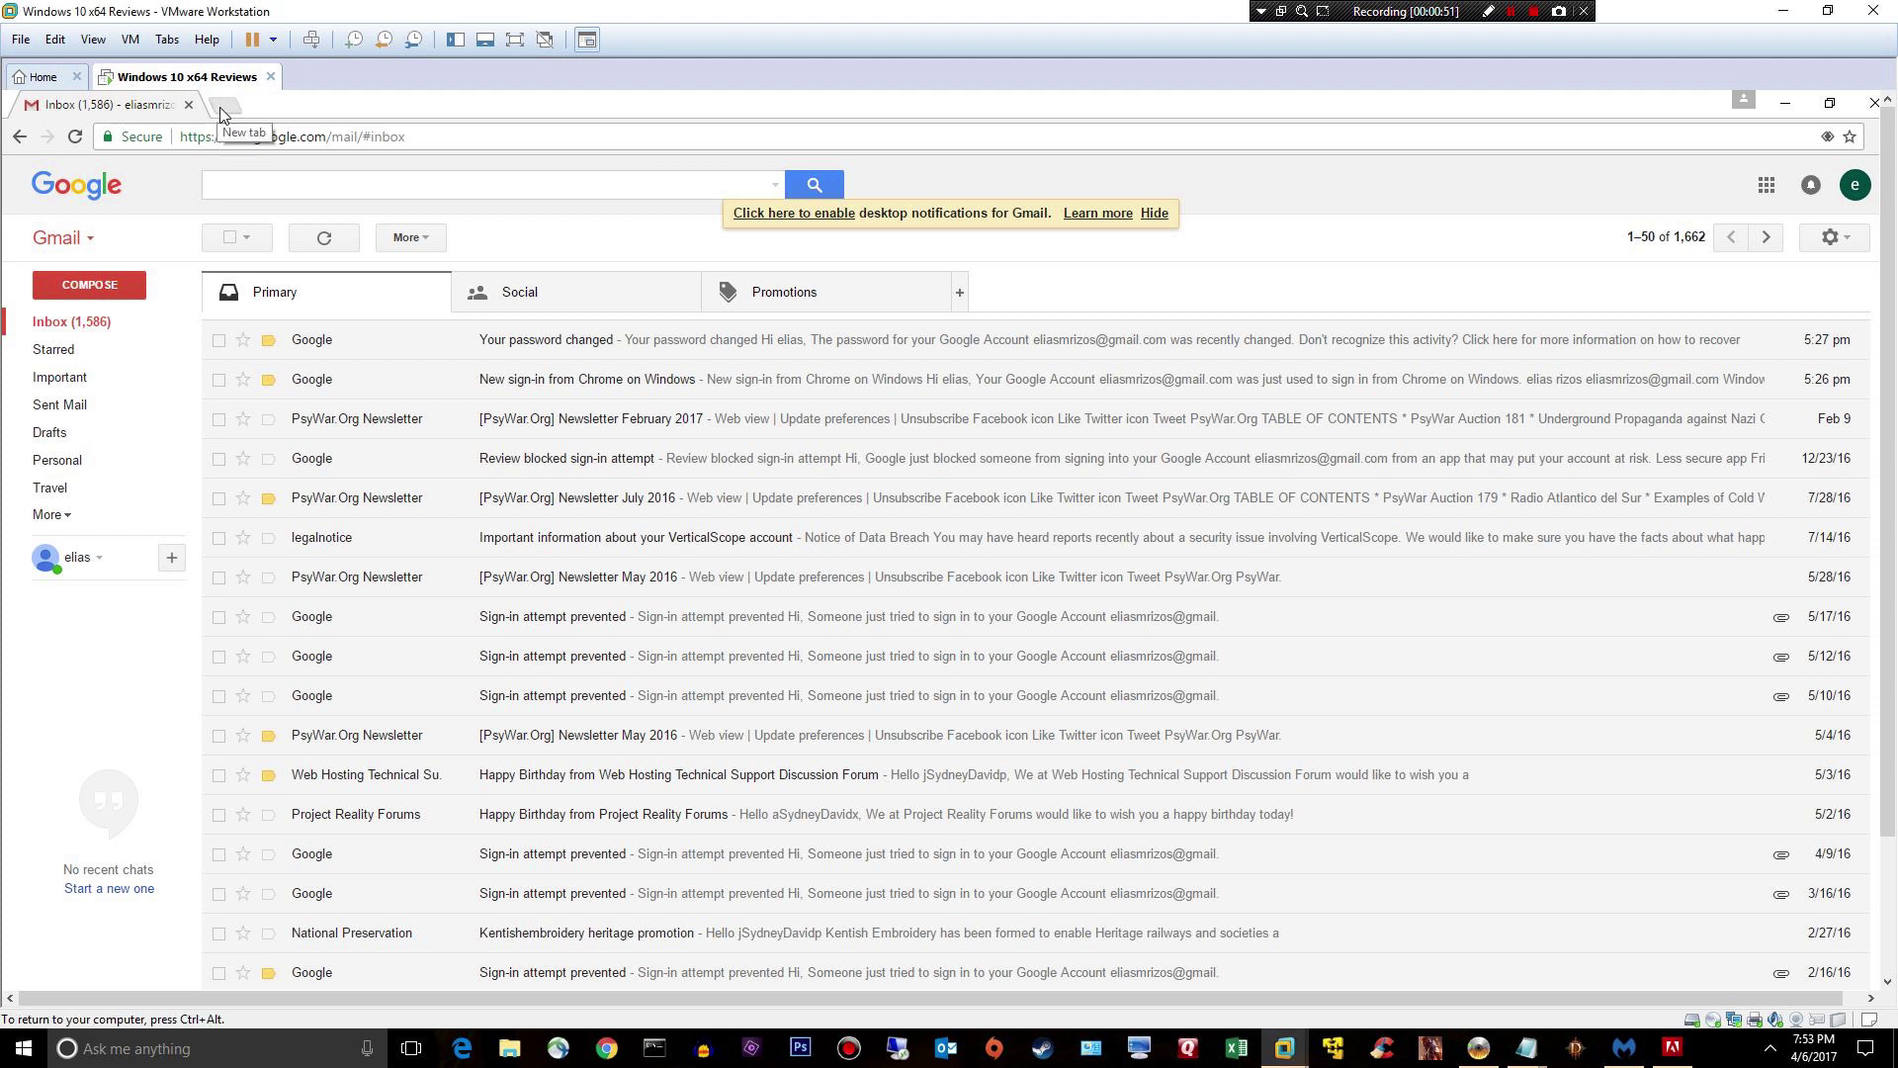
{"action": "key", "text": "F5"}
{"action": "left_click", "coordinate": [226, 105]}
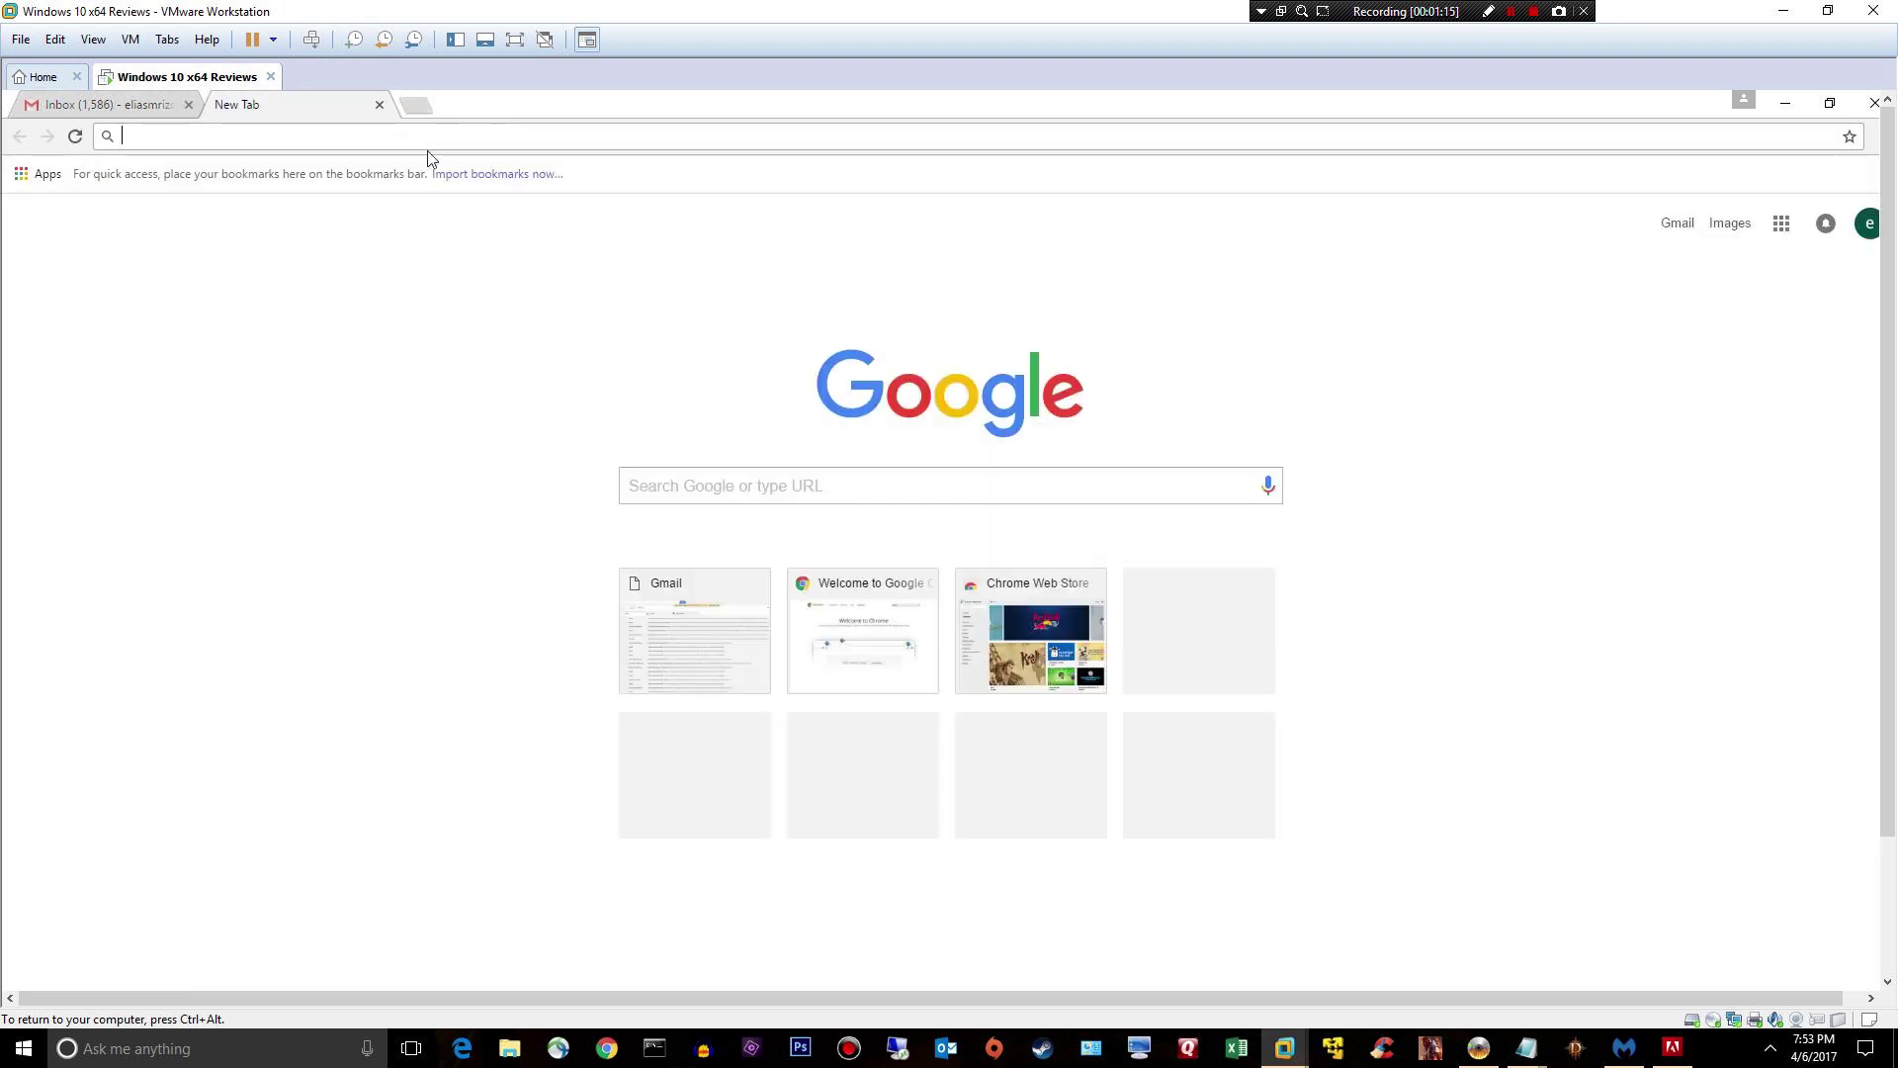
{"action": "type", "text": "google.co"}
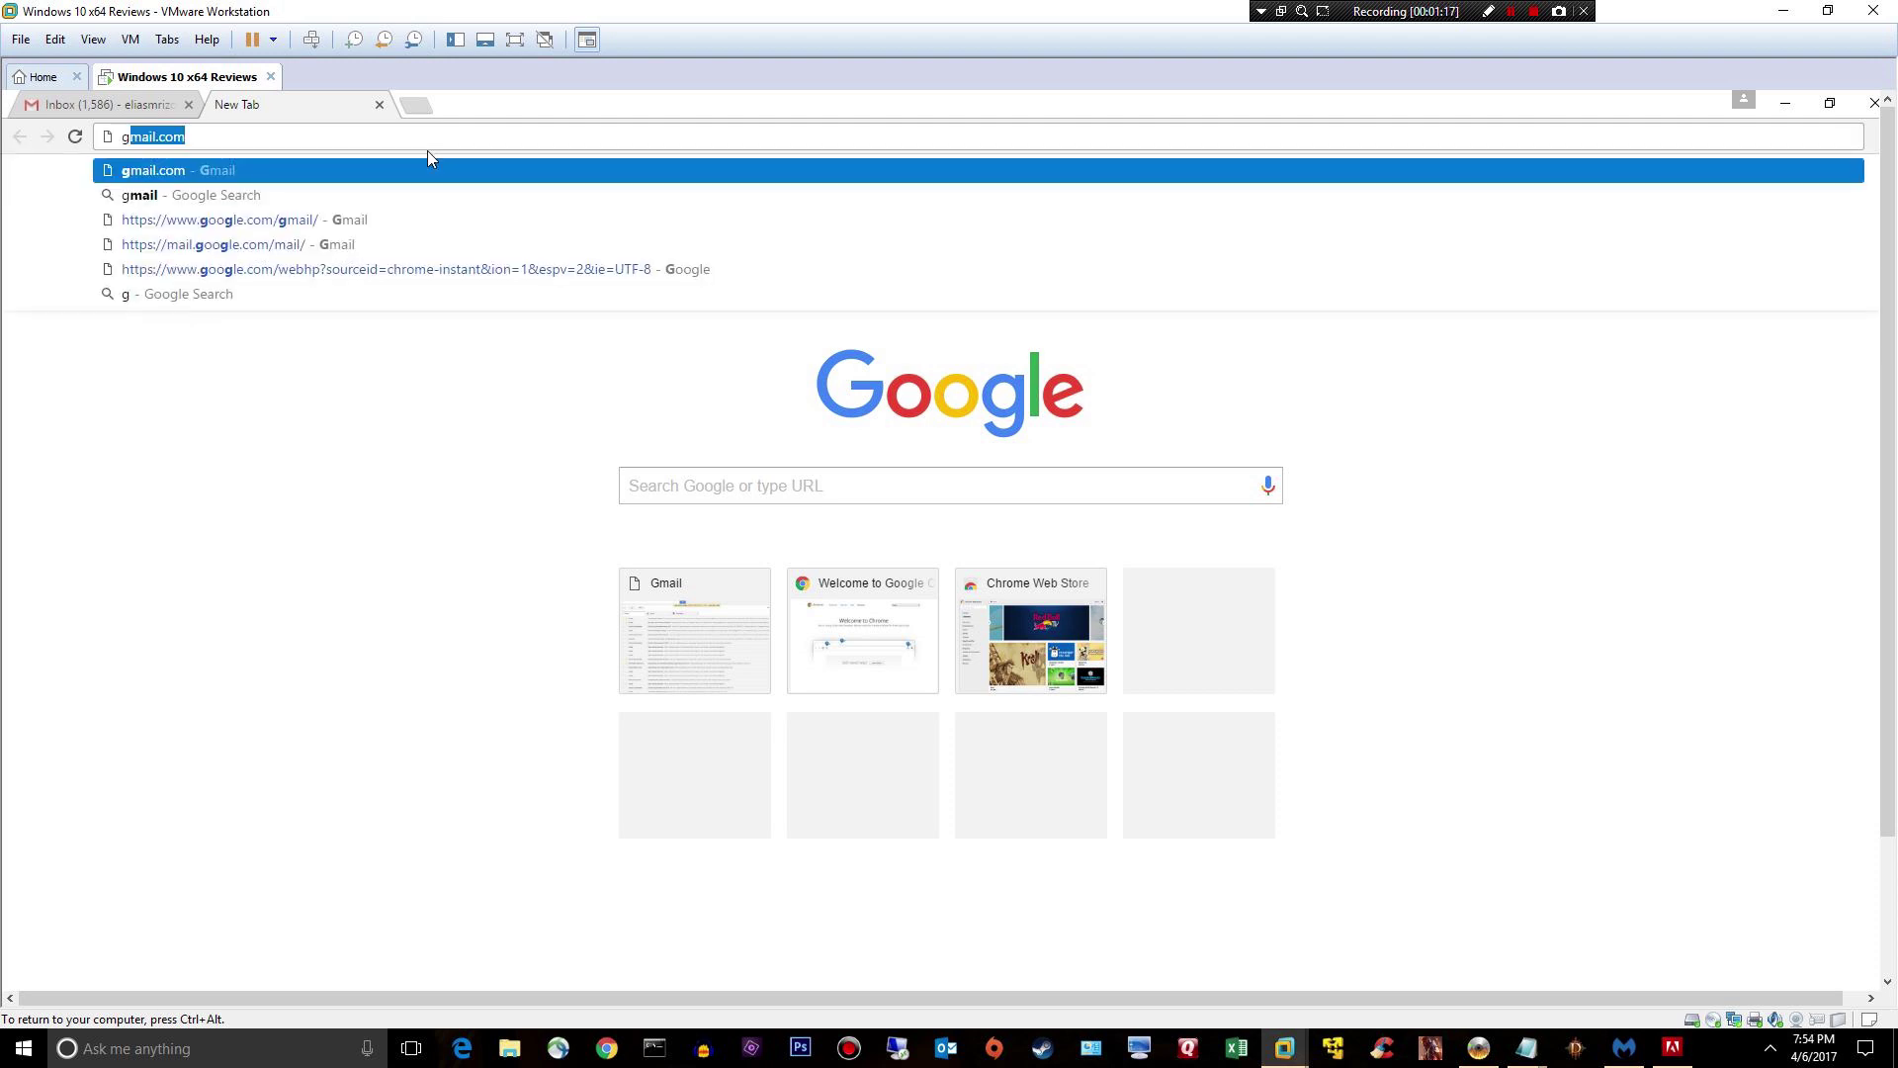
{"action": "key", "text": "BackSpace"}
{"action": "key", "text": "BackSpace"}
{"action": "key", "text": "BackSpace"}
{"action": "key", "text": "BackSpace"}
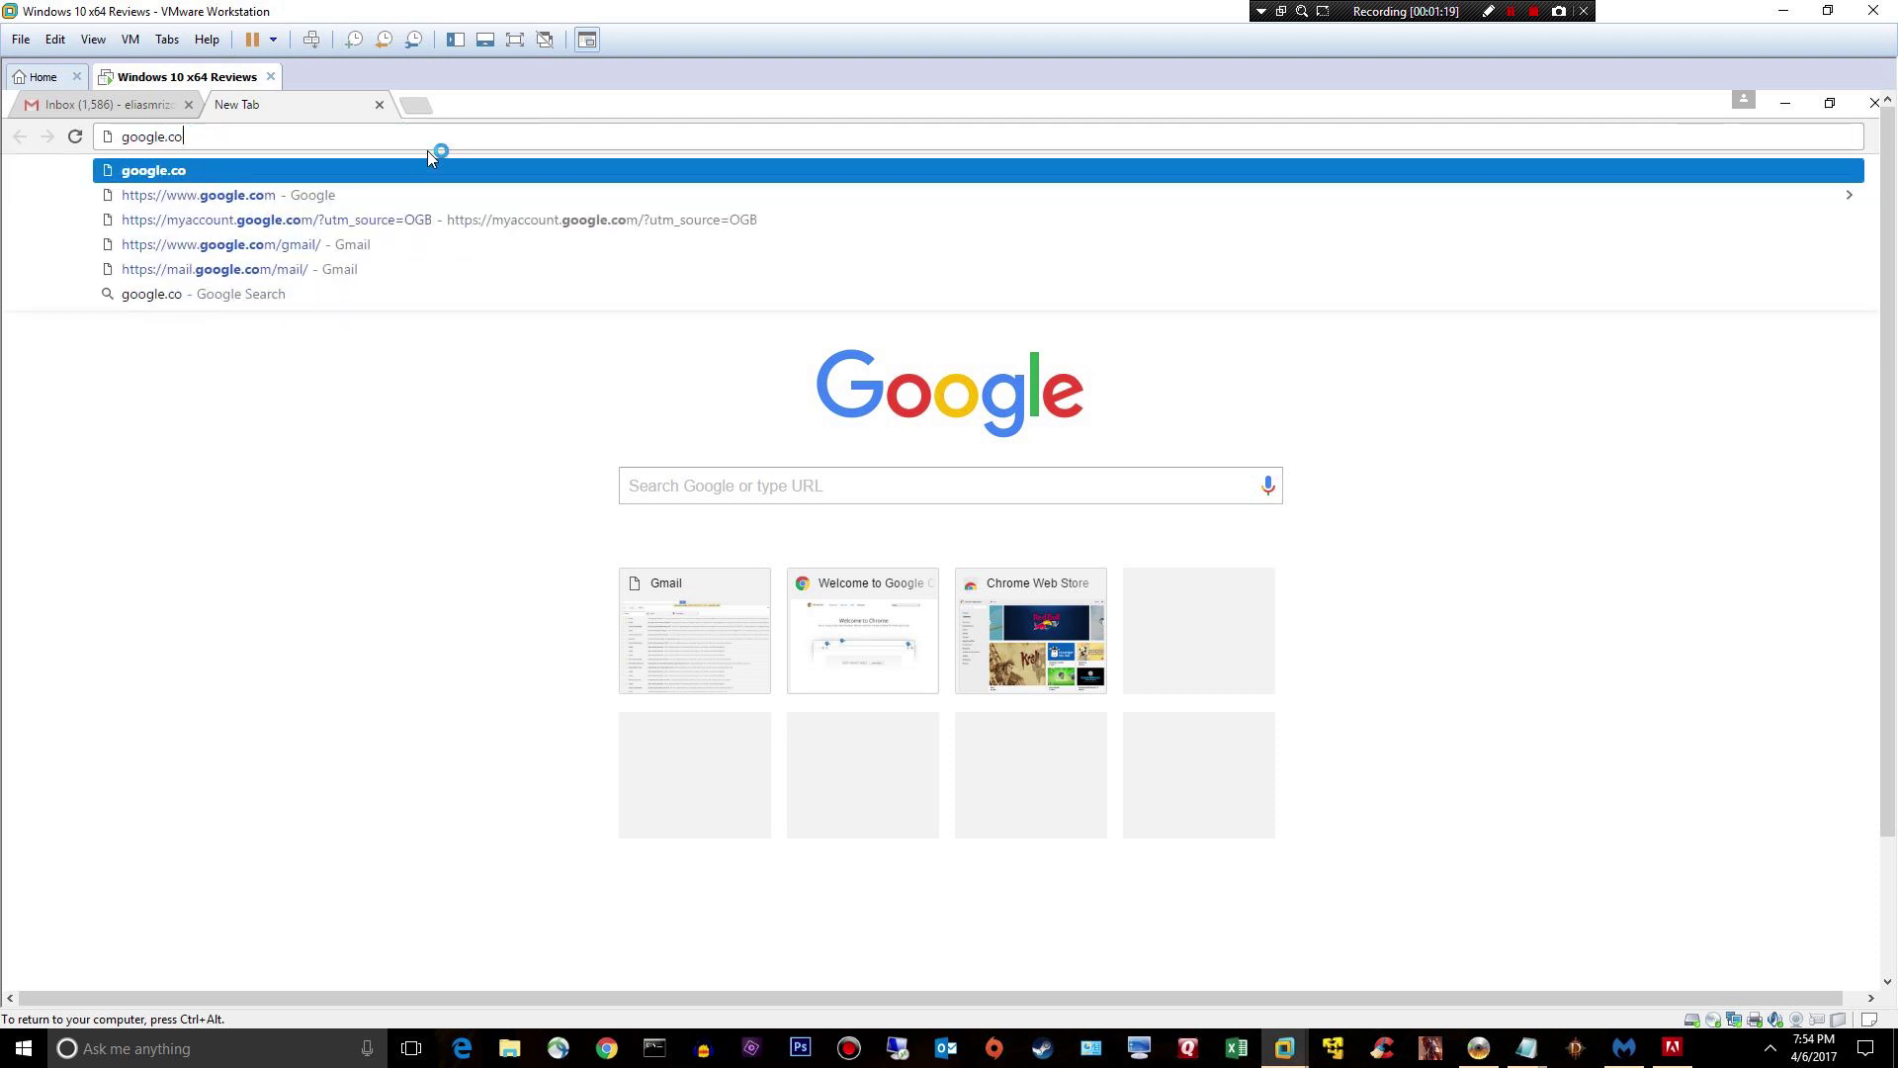
{"action": "type", "text": "2"}
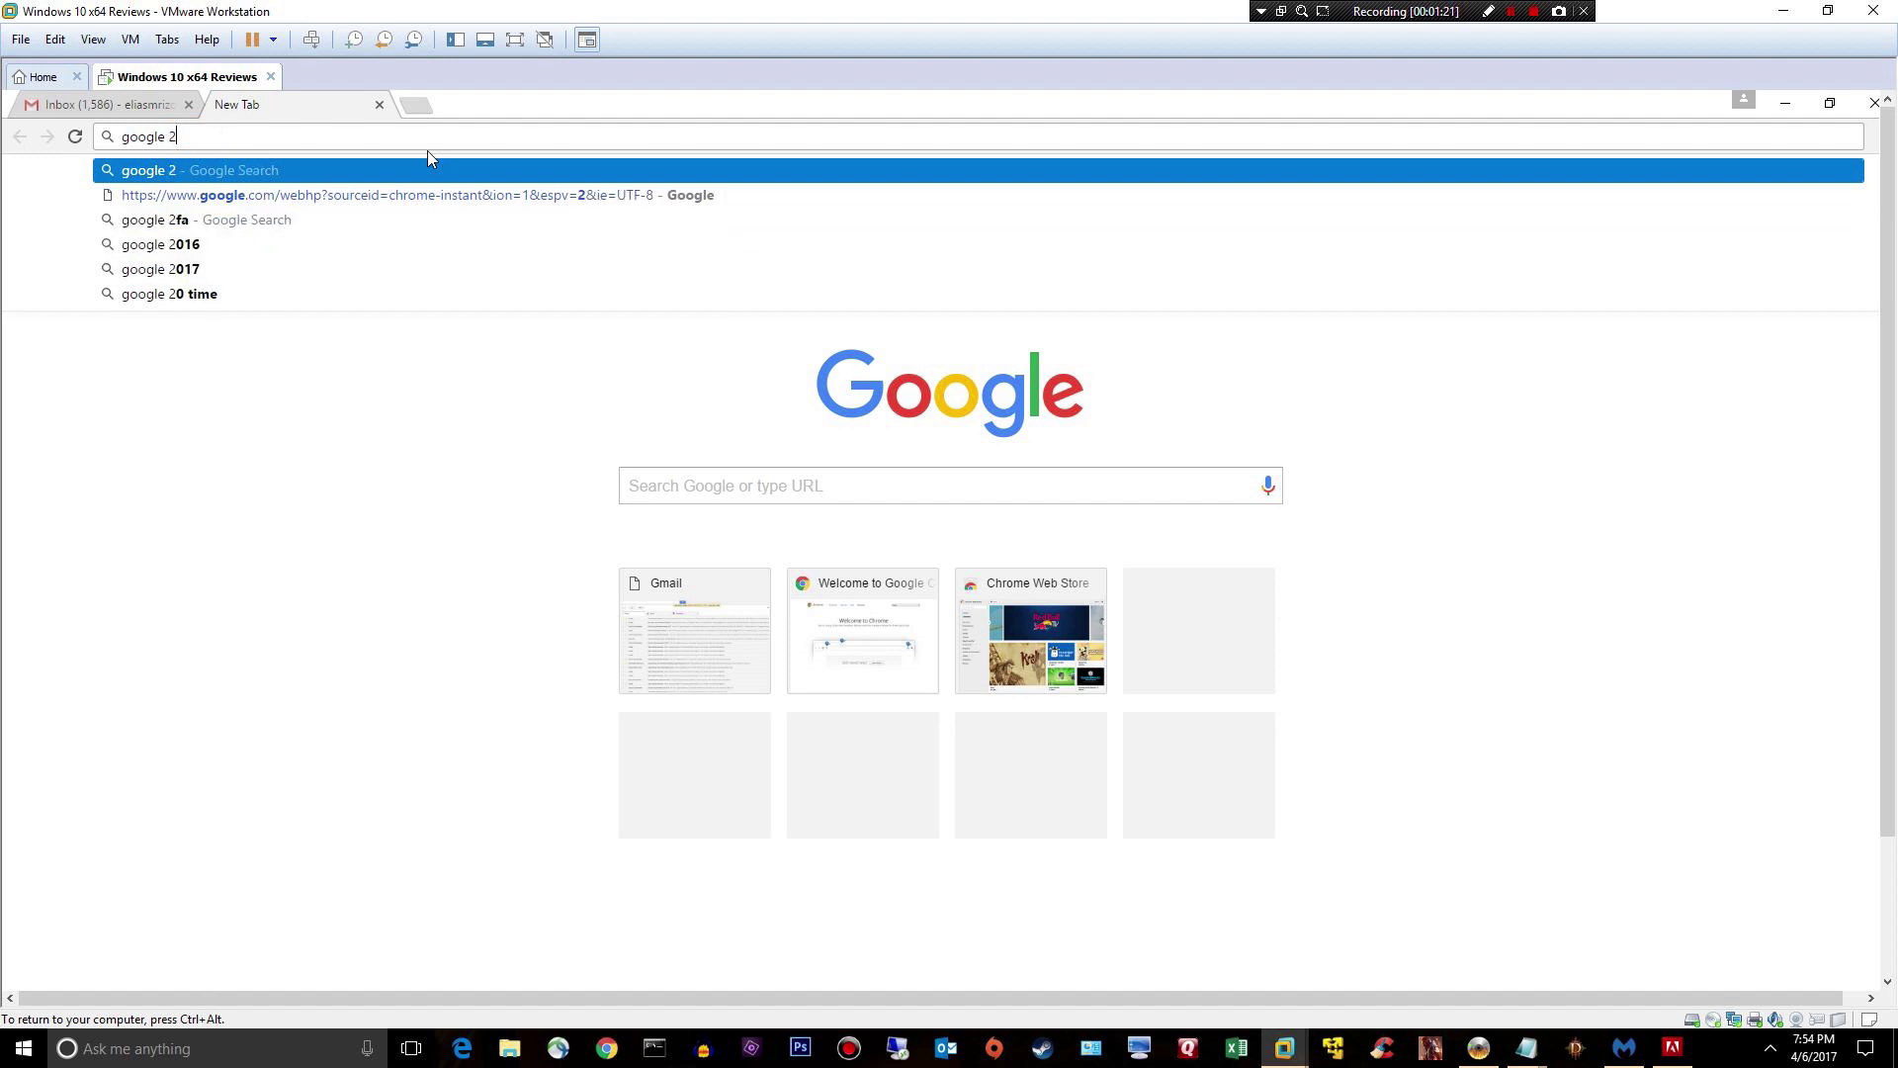
{"action": "type", "text": "f"}
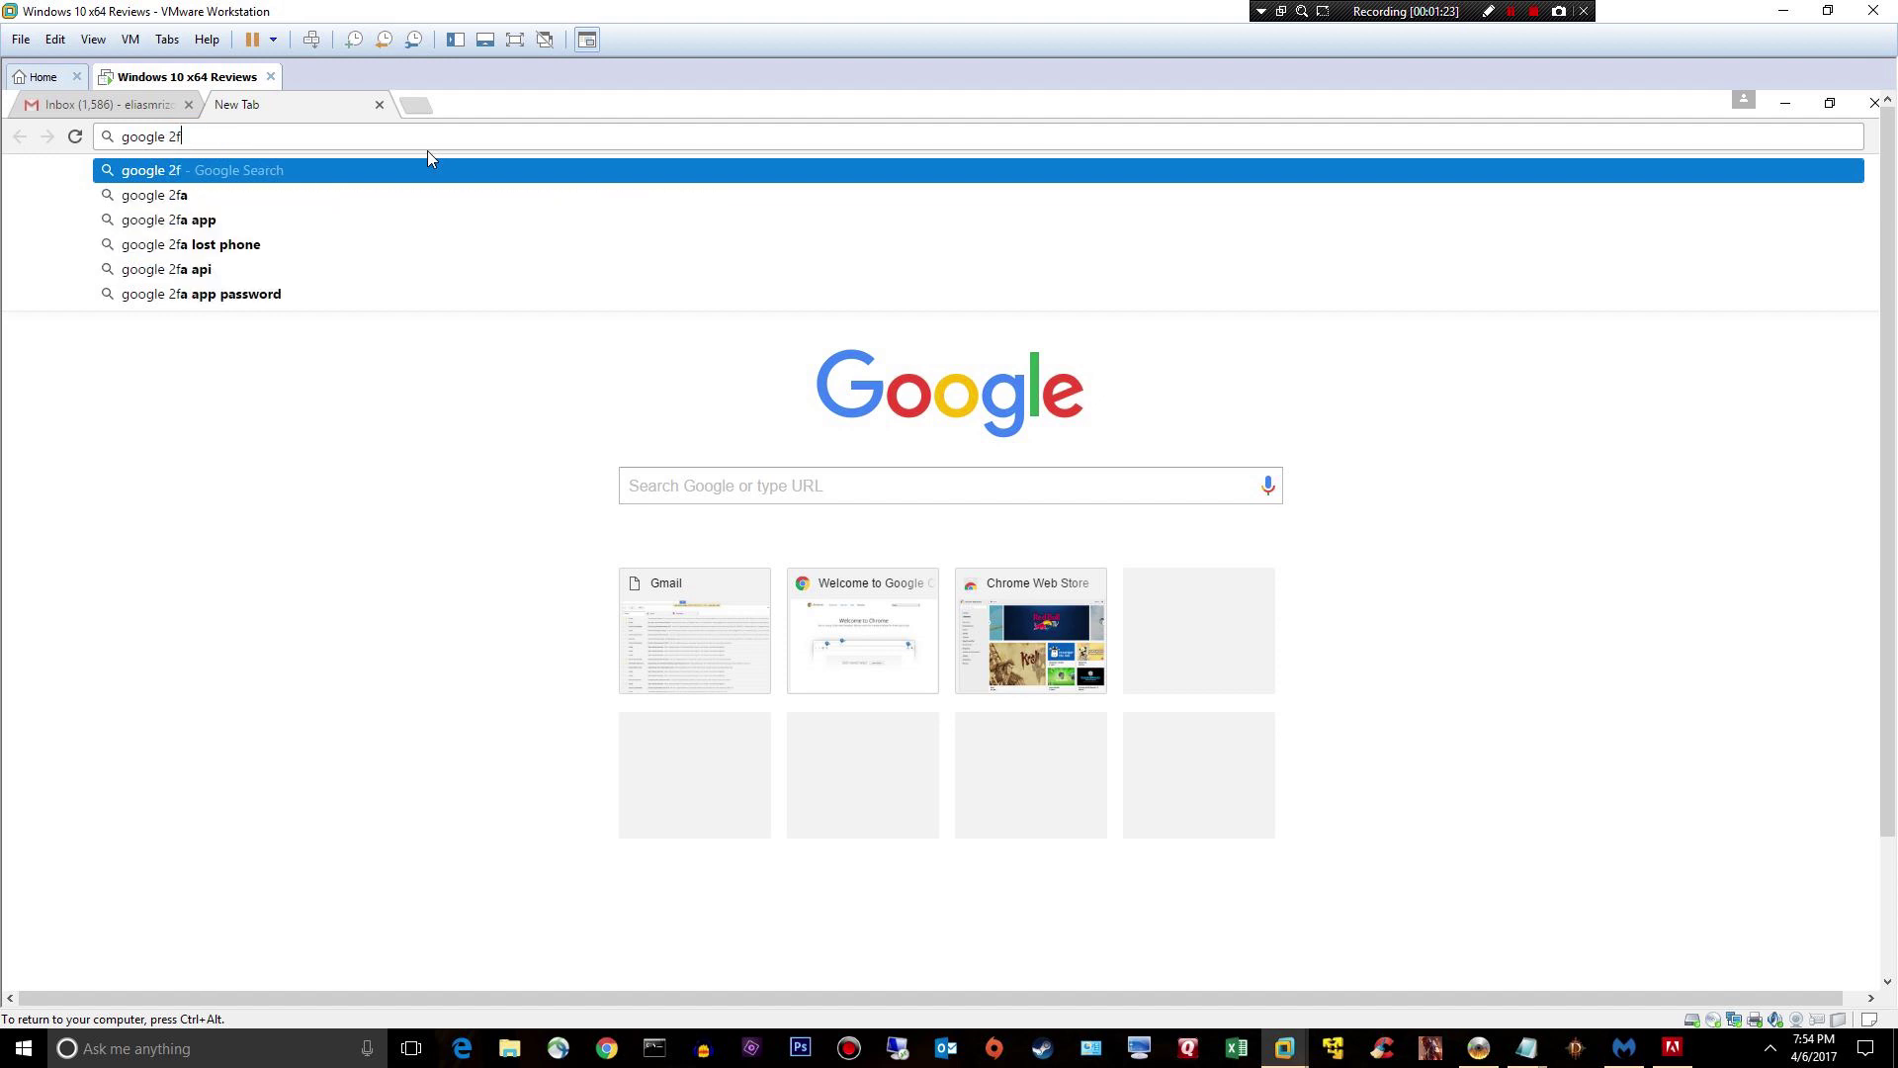
{"action": "type", "text": "actor"}
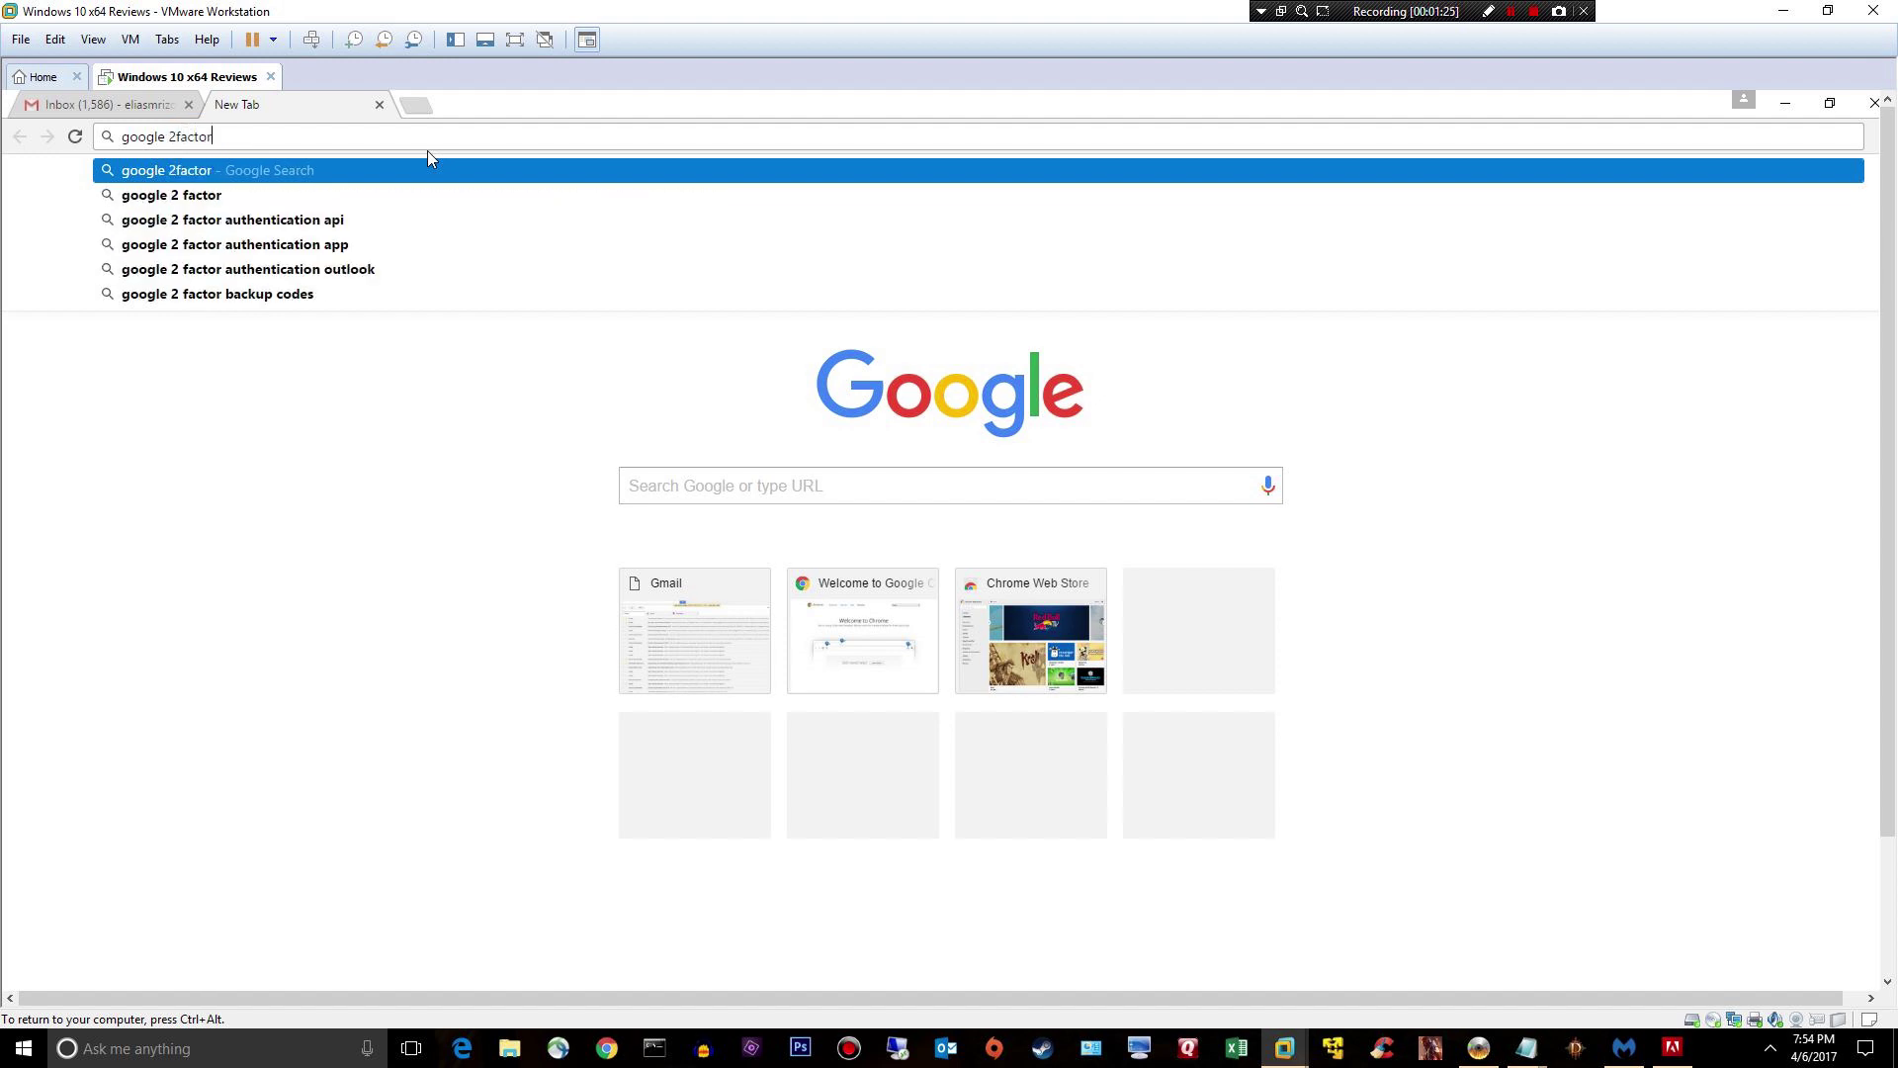
{"action": "left_click", "coordinate": [201, 197]}
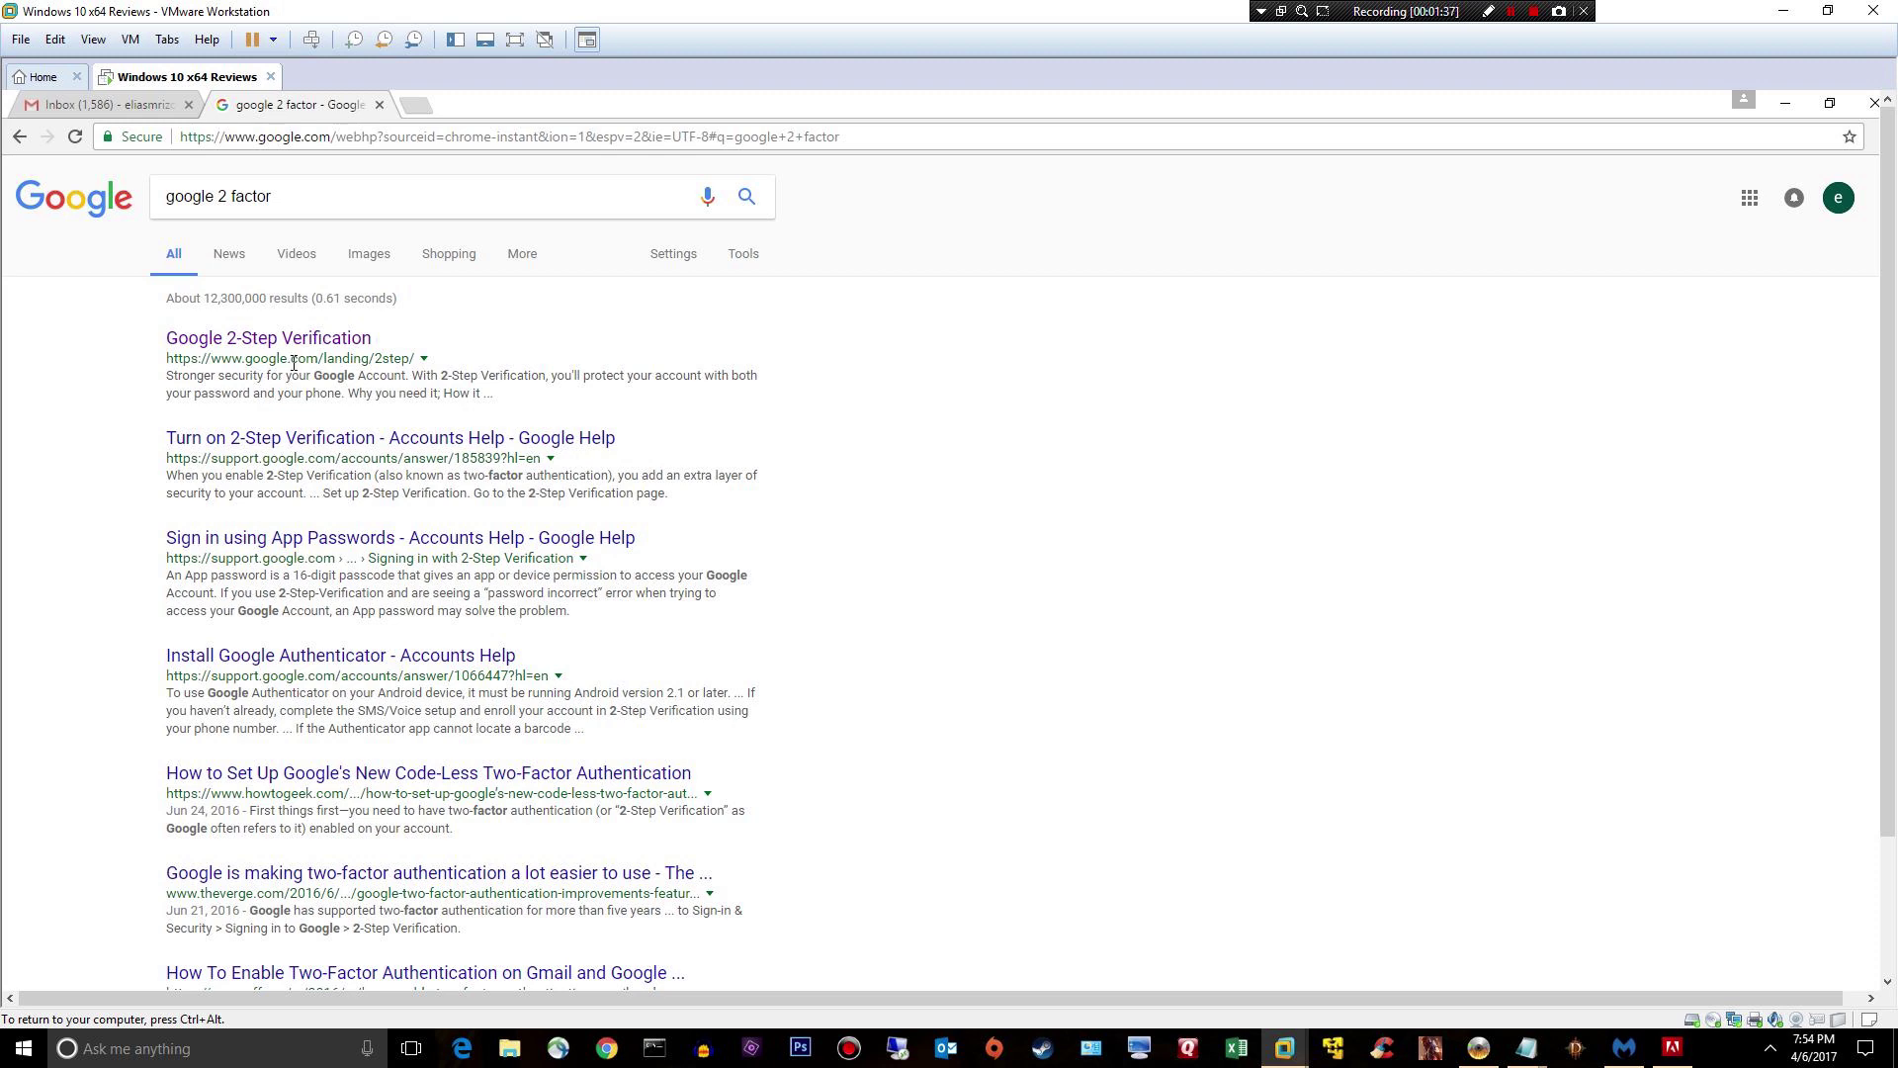
{"action": "left_click", "coordinate": [358, 351]}
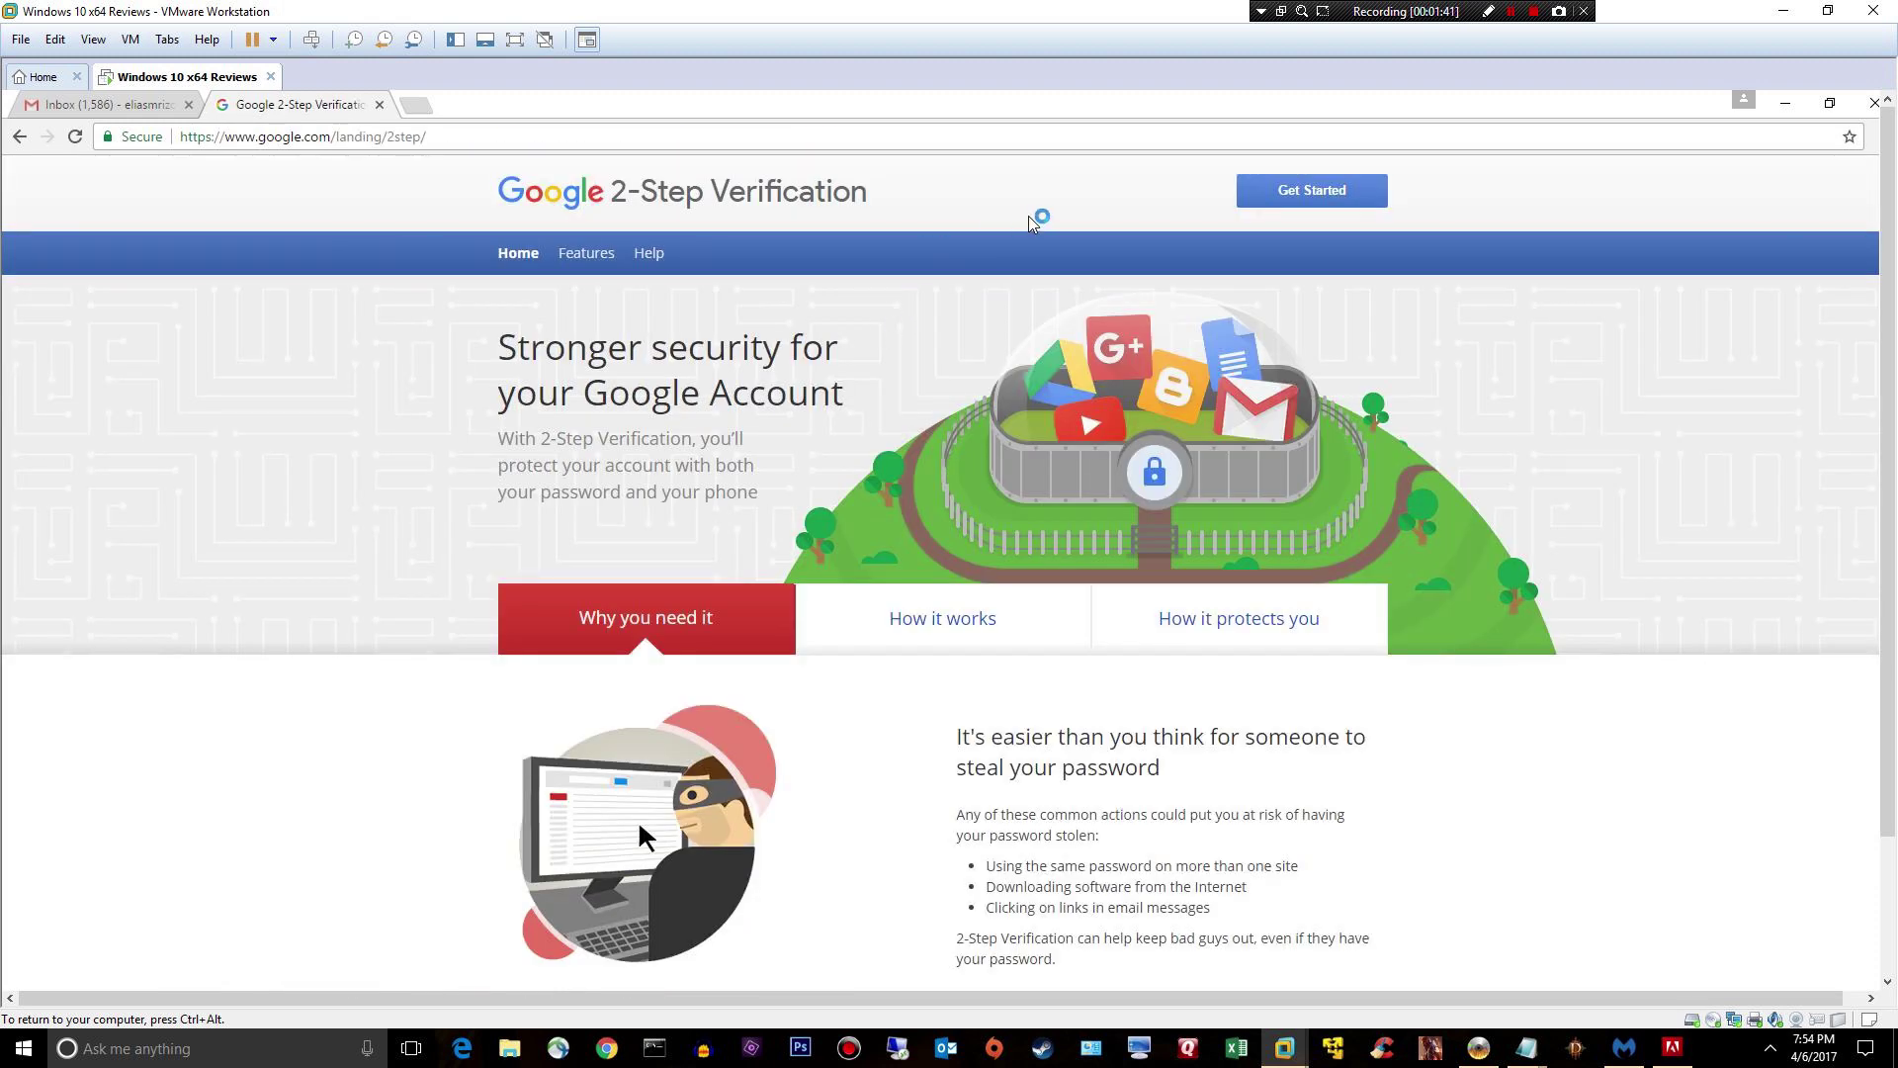
Start 2-Step Verification enrollment, re-enter the account password, and let Chrome save it.
{"action": "left_click", "coordinate": [1301, 204]}
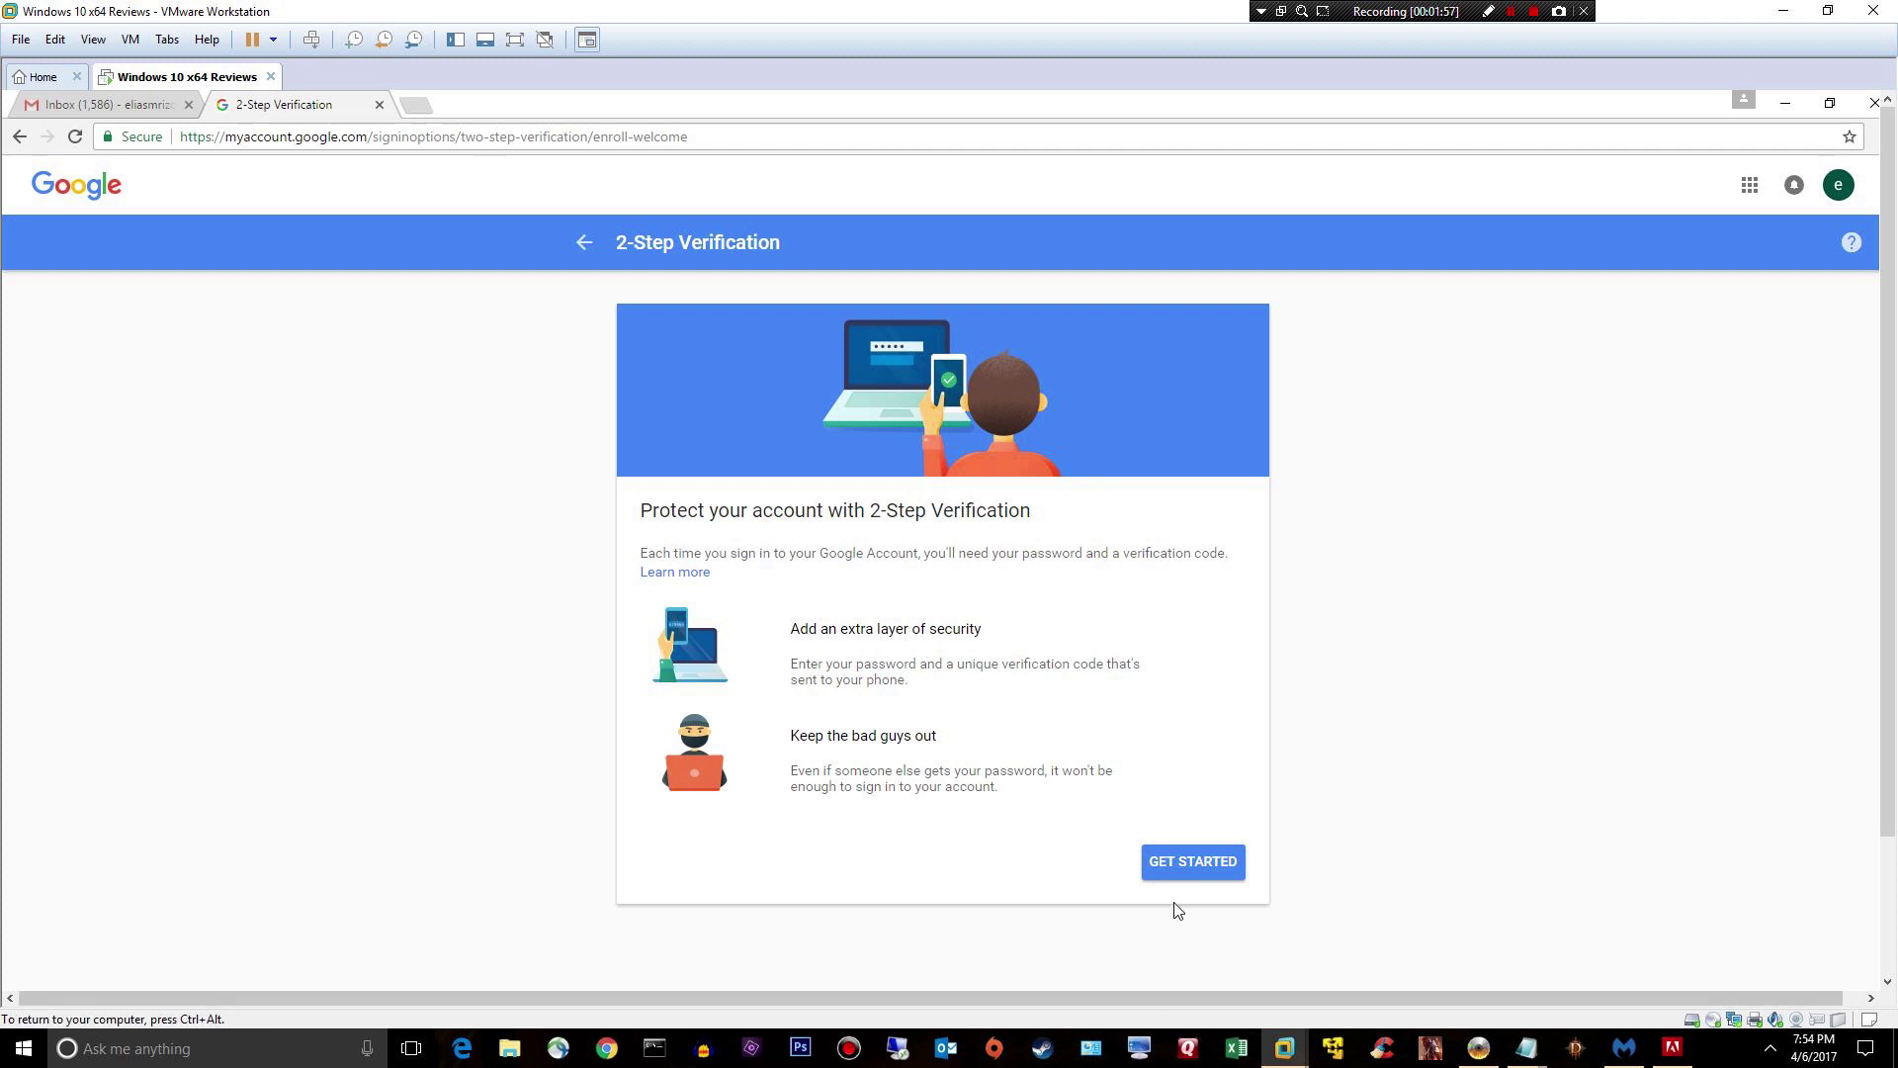
{"action": "left_click", "coordinate": [1165, 862]}
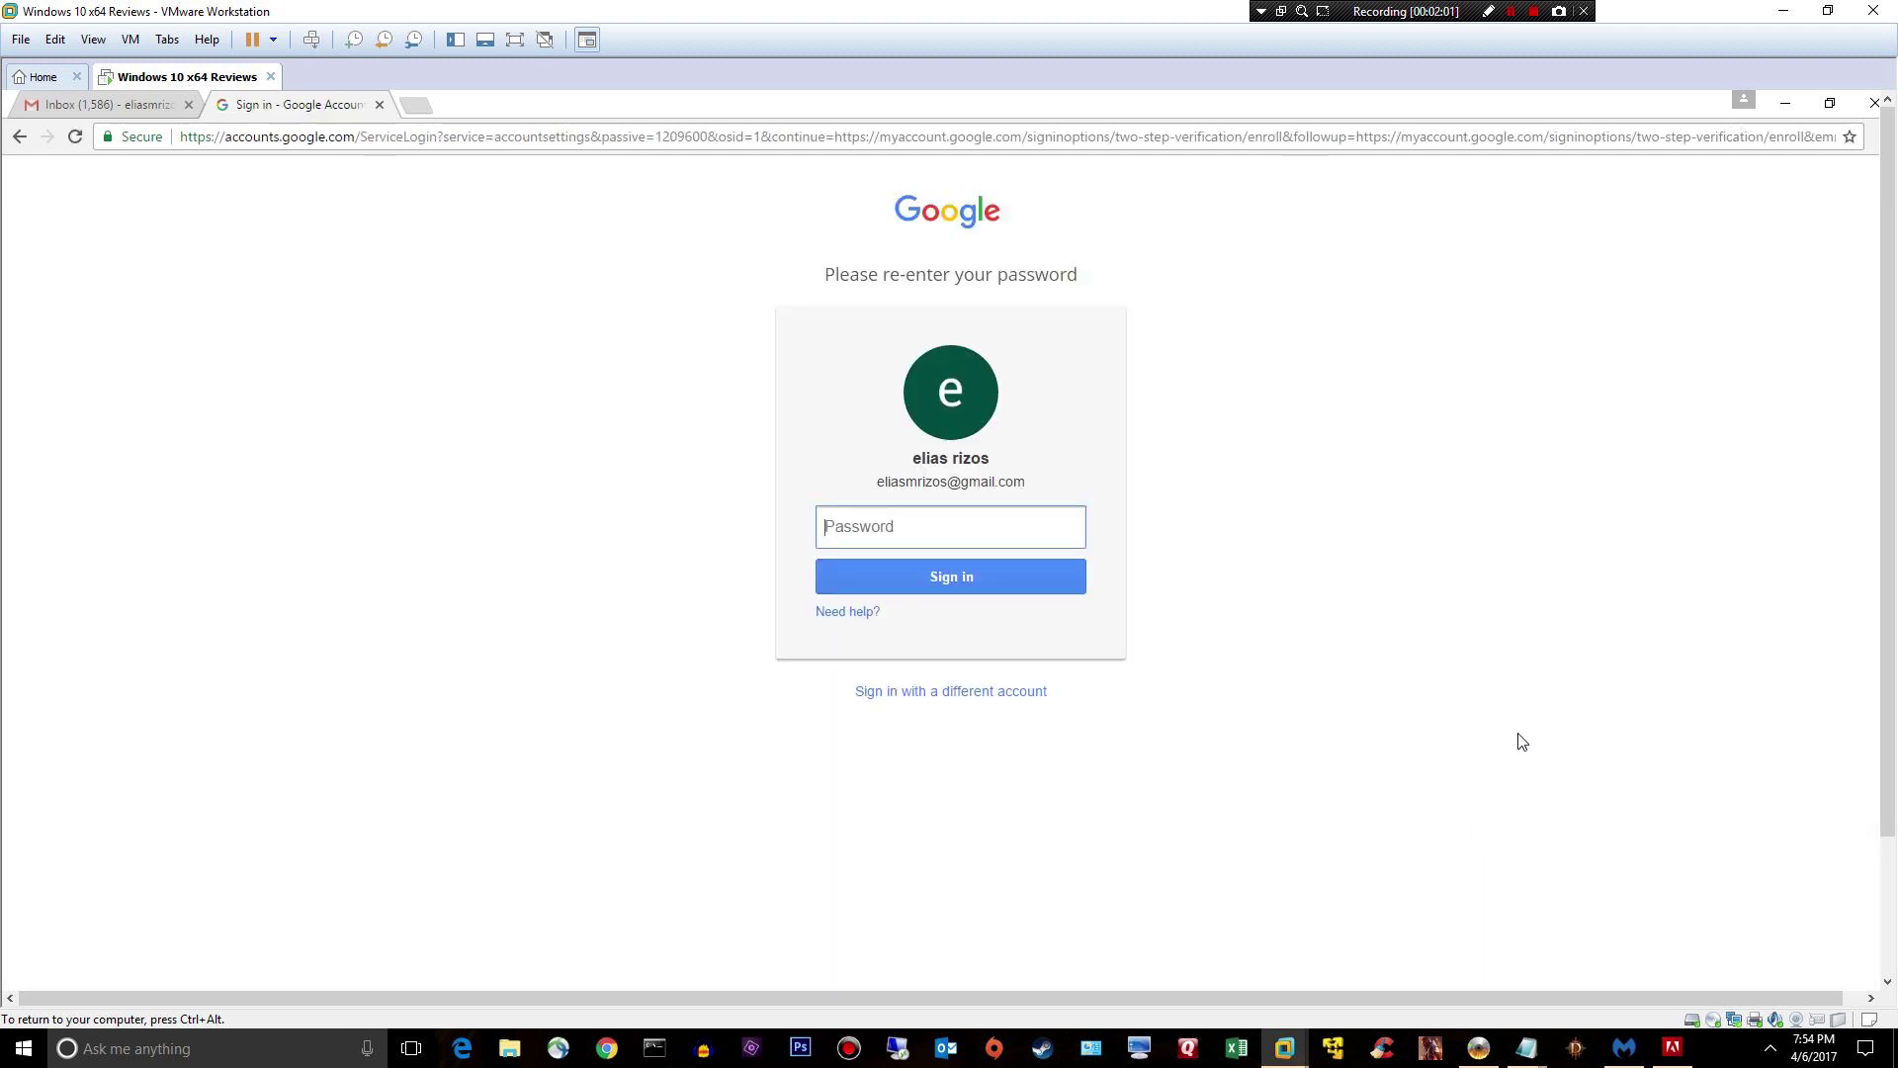
{"action": "type", "text": "•••••••"}
{"action": "key", "text": "BackSpace"}
{"action": "key", "text": "BackSpace"}
{"action": "key", "text": "BackSpace"}
{"action": "key", "text": "BackSpace"}
{"action": "key", "text": "BackSpace"}
{"action": "key", "text": "BackSpace"}
{"action": "key", "text": "BackSpace"}
{"action": "type", "text": "••••••••••"}
{"action": "key", "text": "Return"}
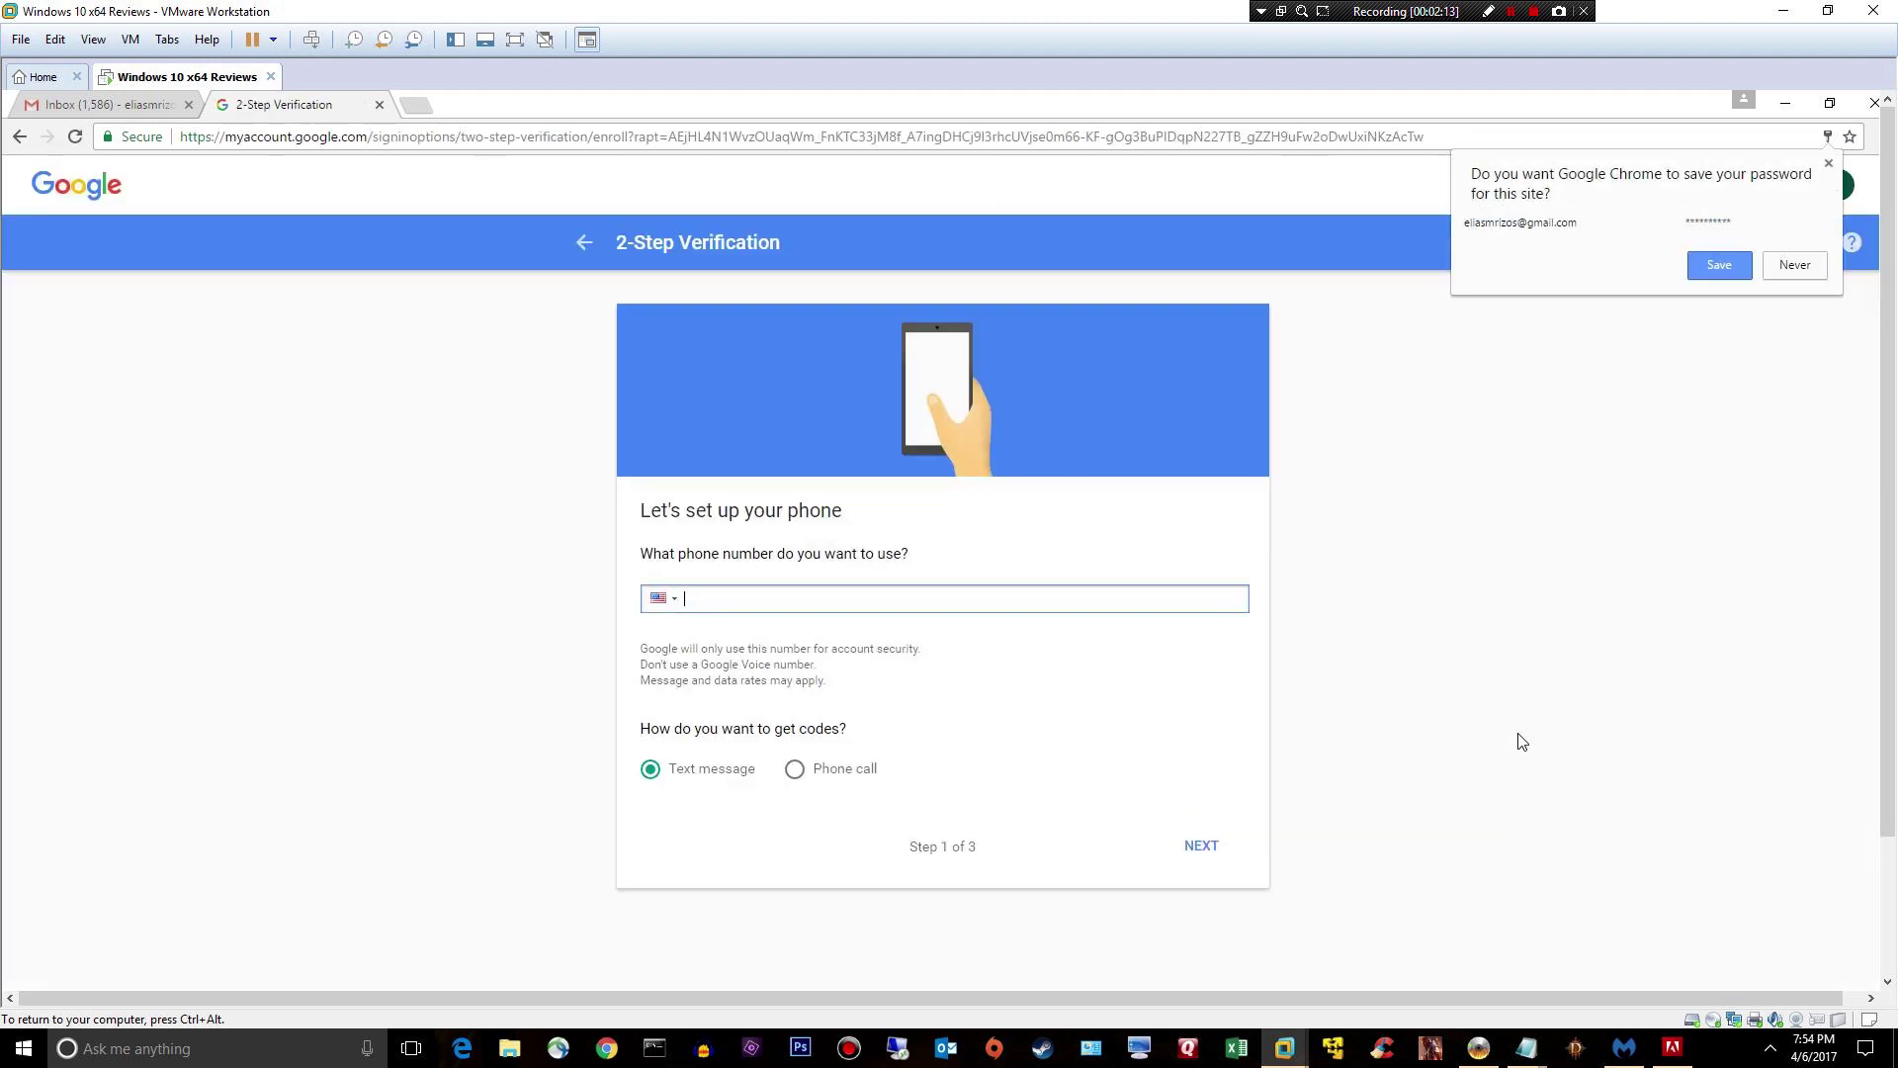
{"action": "left_click", "coordinate": [1709, 265]}
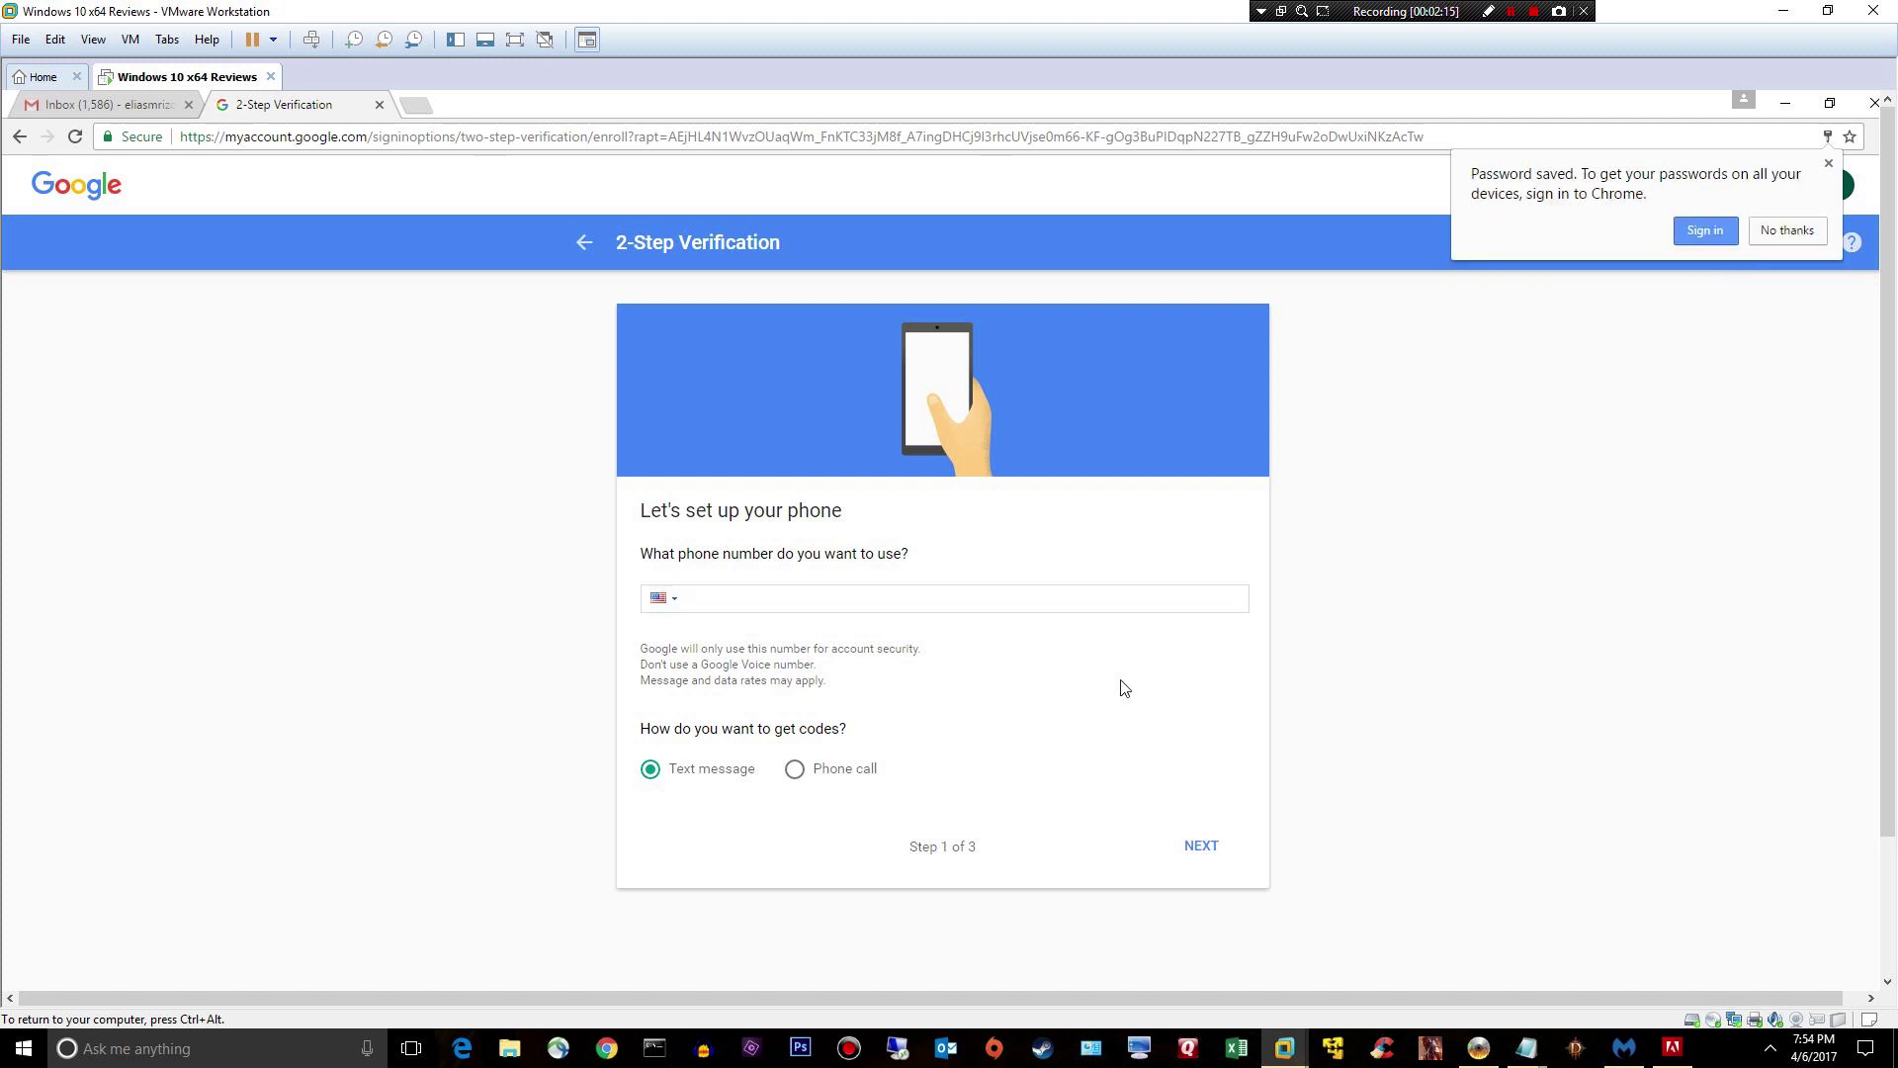
Enter the account's phone number, request a text code, and submit the received verification code.
{"action": "left_click", "coordinate": [781, 601]}
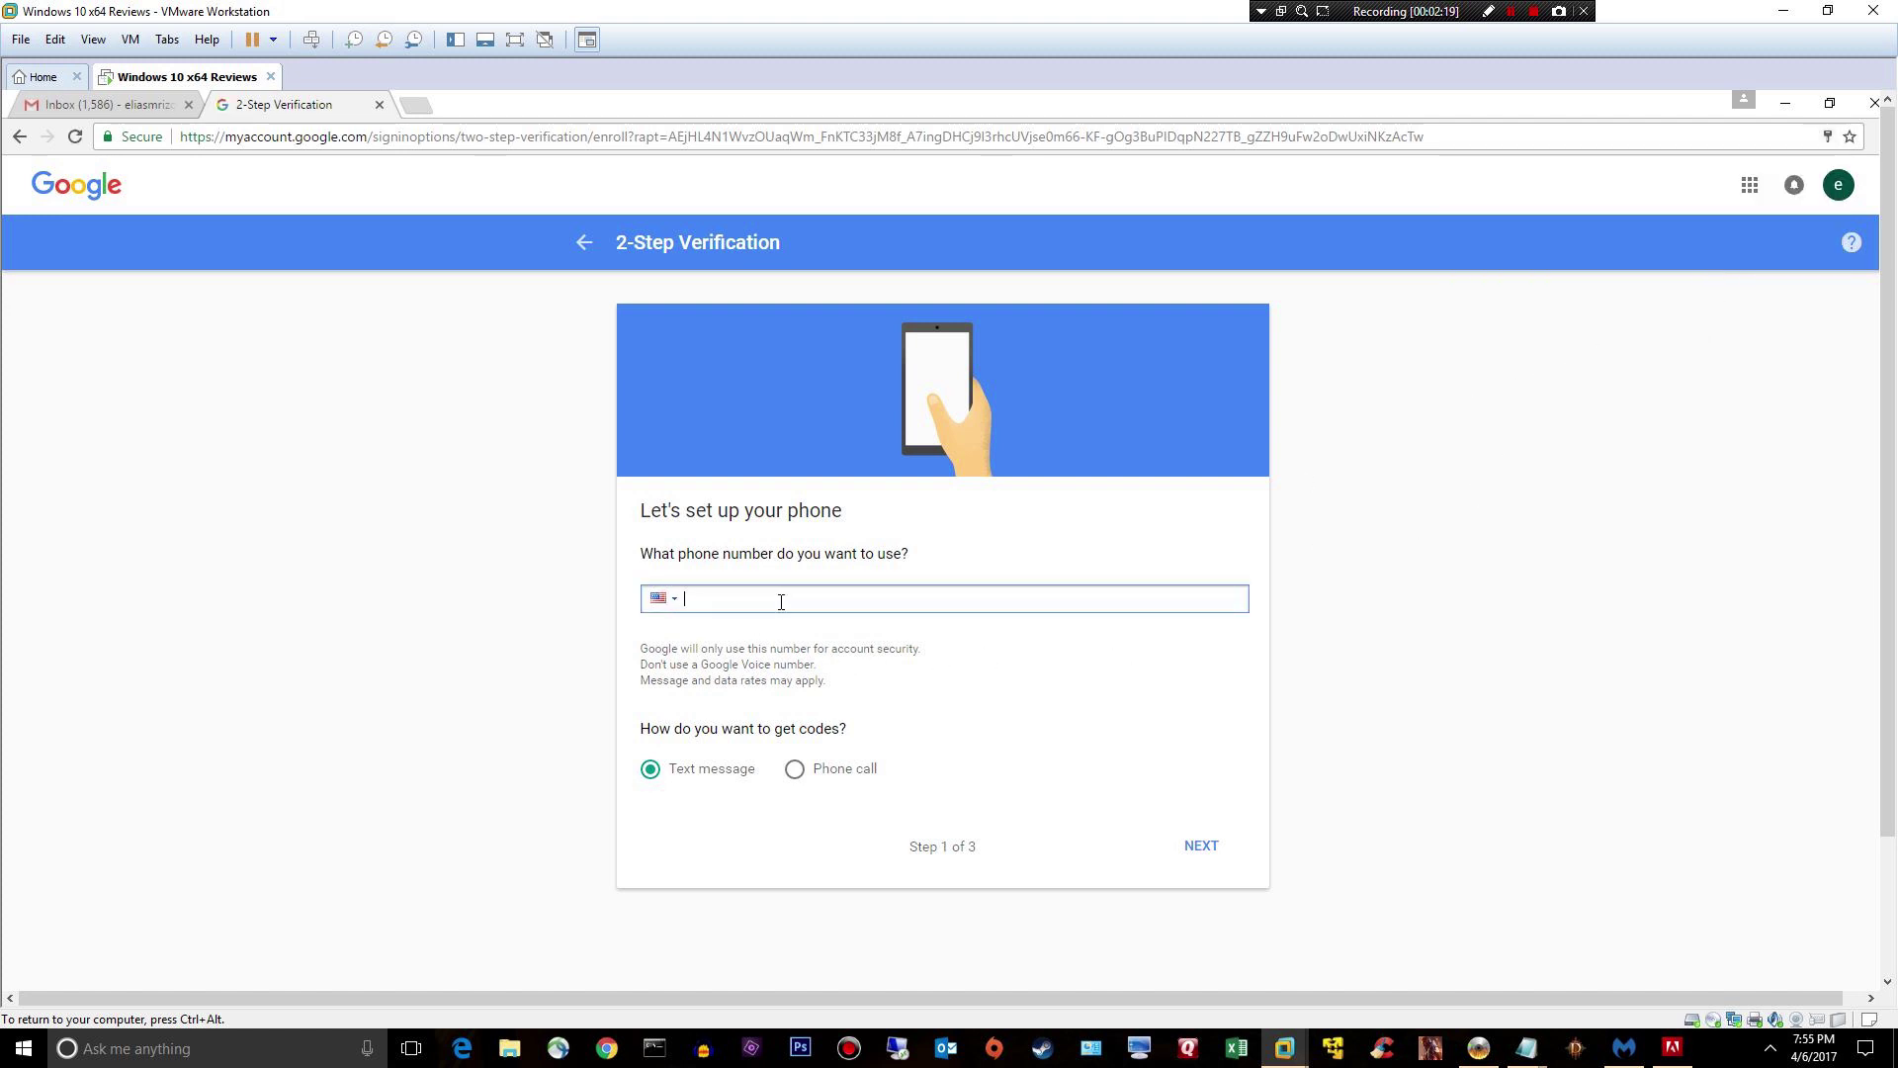
{"action": "left_click", "coordinate": [1202, 856]}
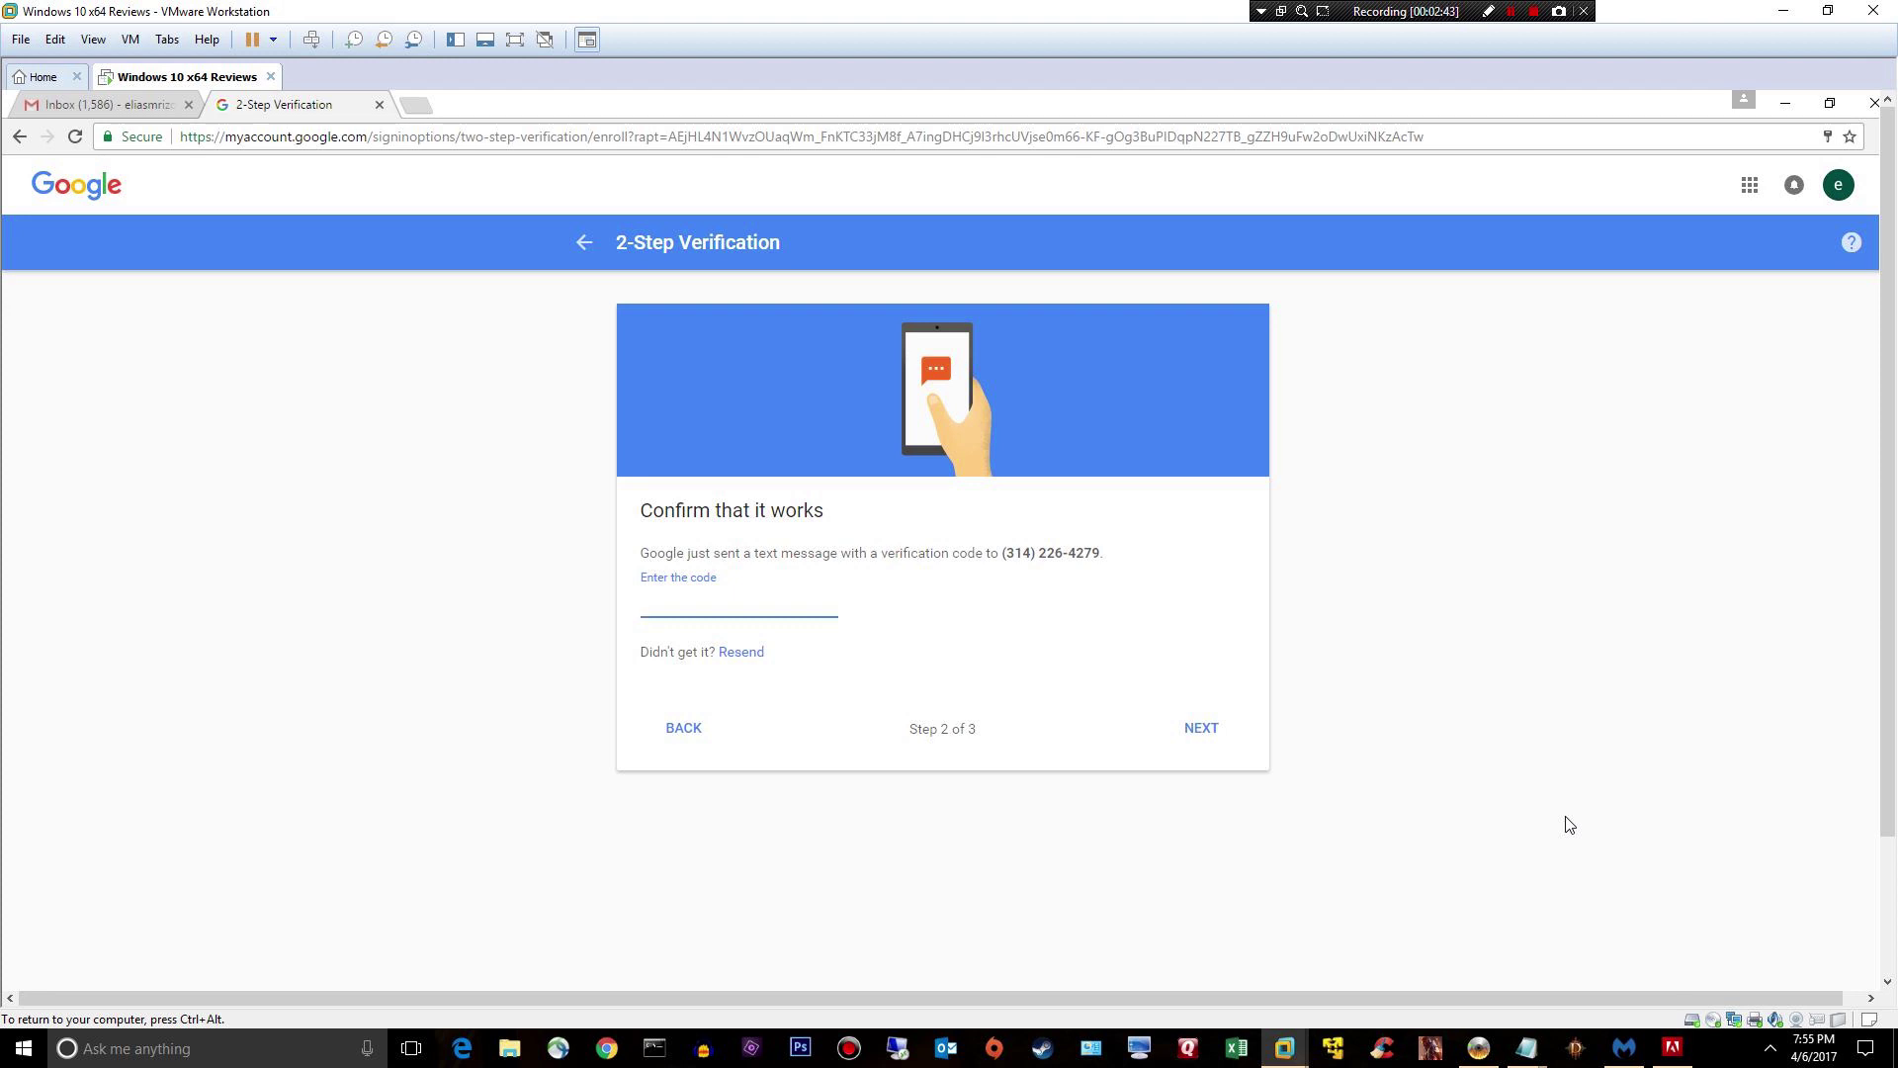
{"action": "left_click", "coordinate": [1199, 729]}
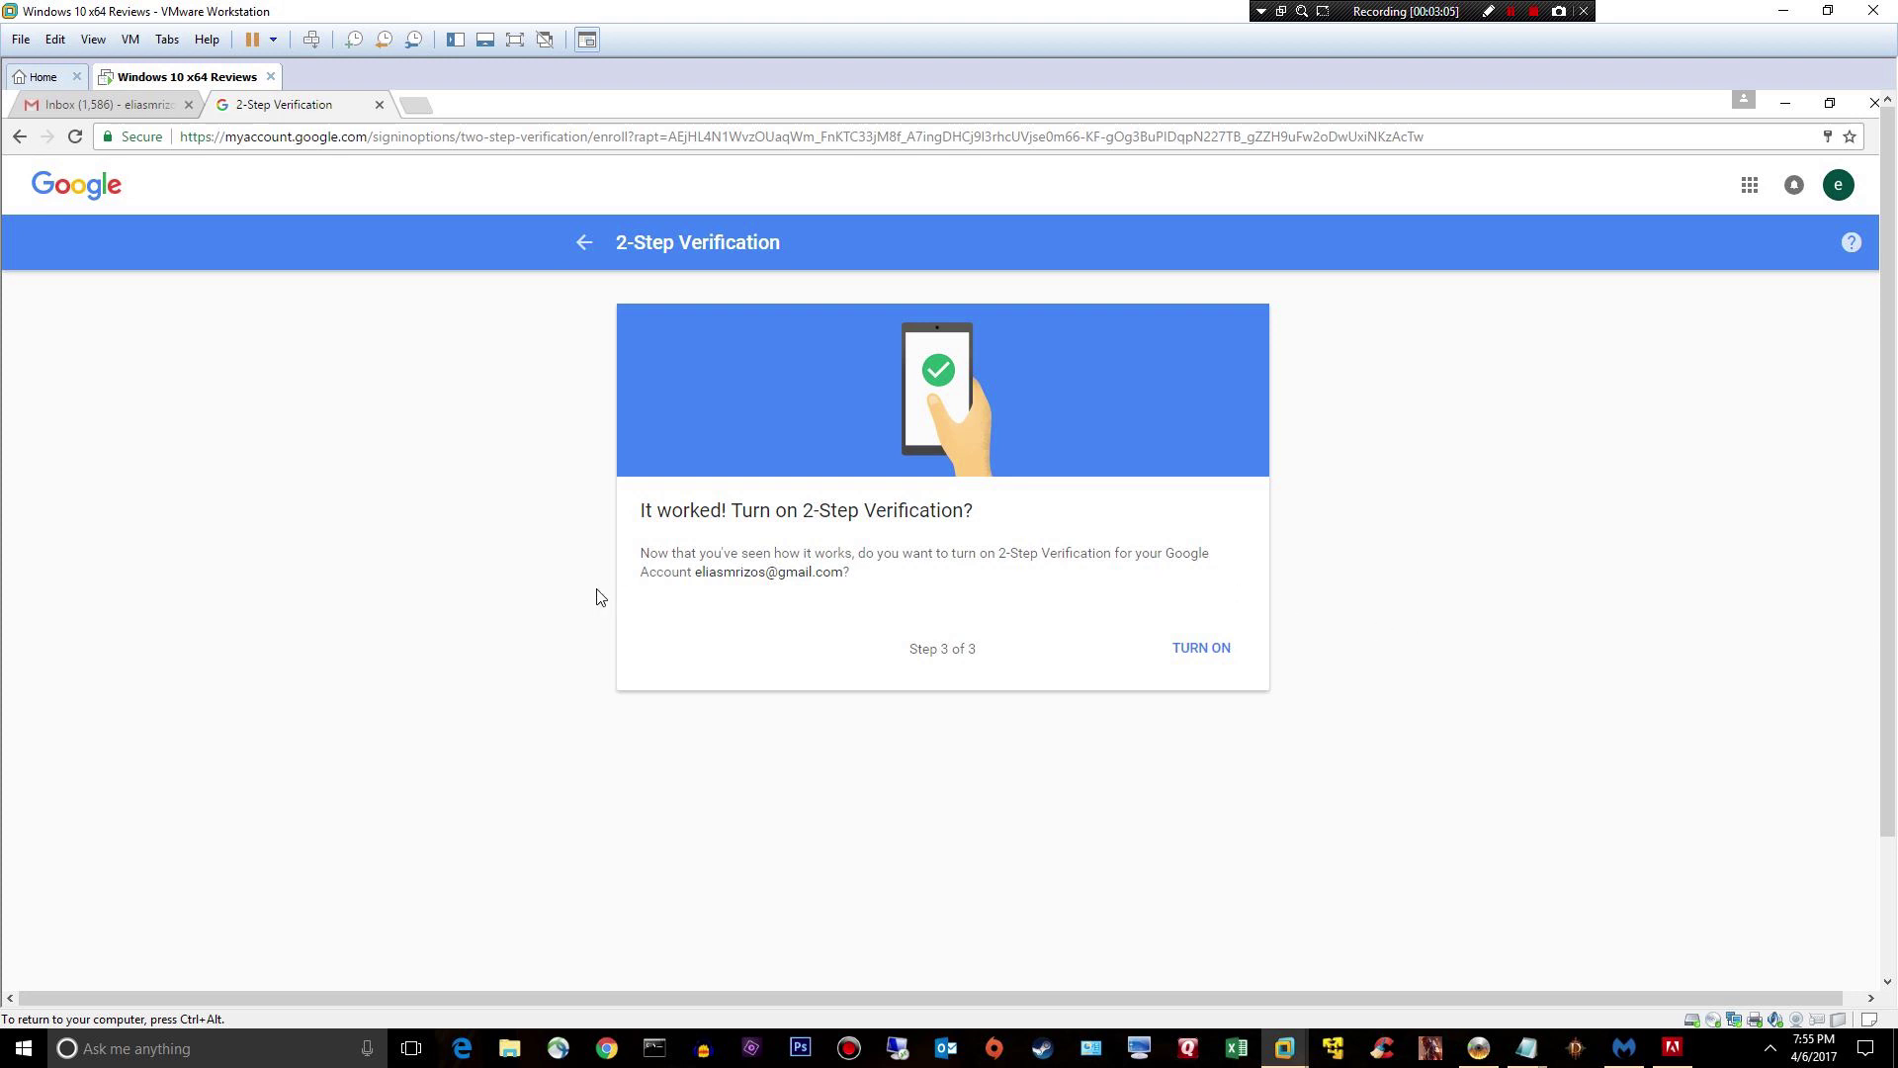
Turn on 2-Step Verification, review the settings page, and generate a set of backup codes.
{"action": "left_click", "coordinate": [1218, 654]}
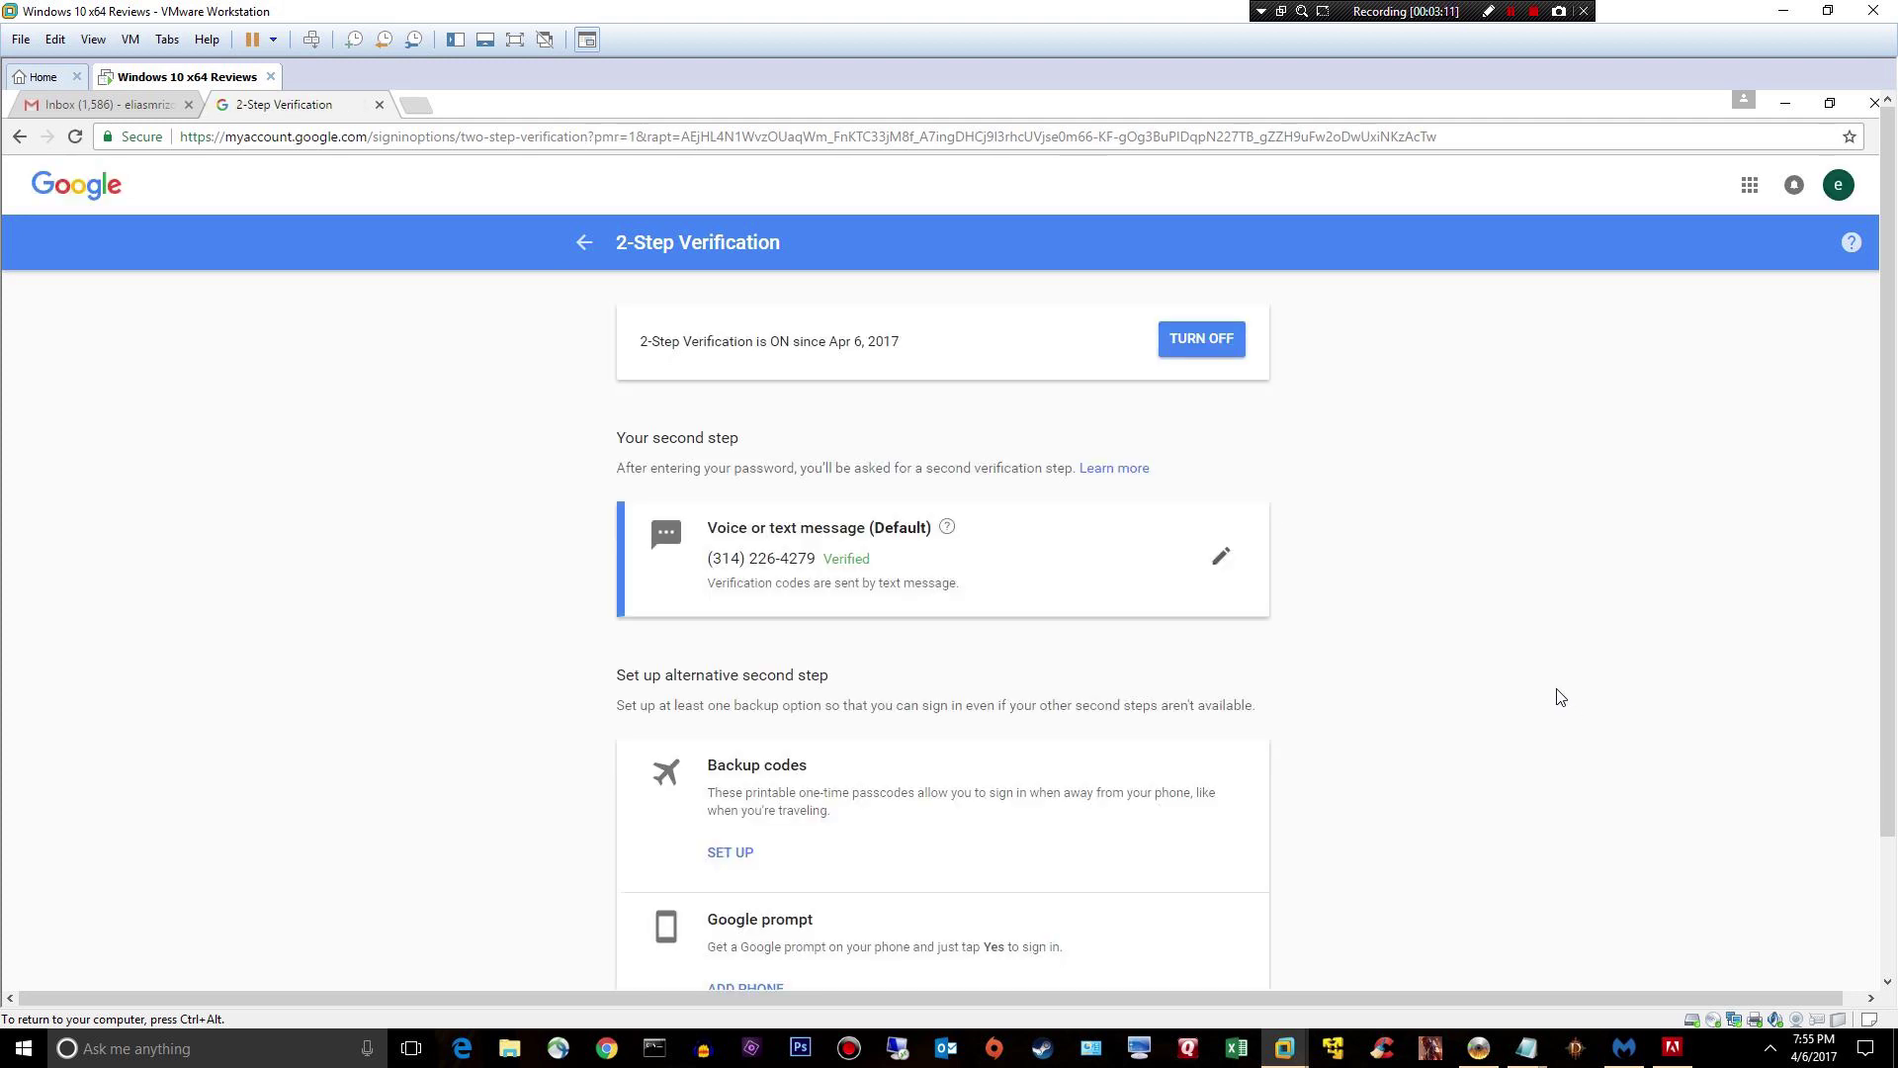
{"action": "scroll", "coordinate": [1557, 698], "scroll_direction": "down", "scroll_amount": 2}
{"action": "scroll", "coordinate": [1519, 684], "scroll_direction": "up", "scroll_amount": 2}
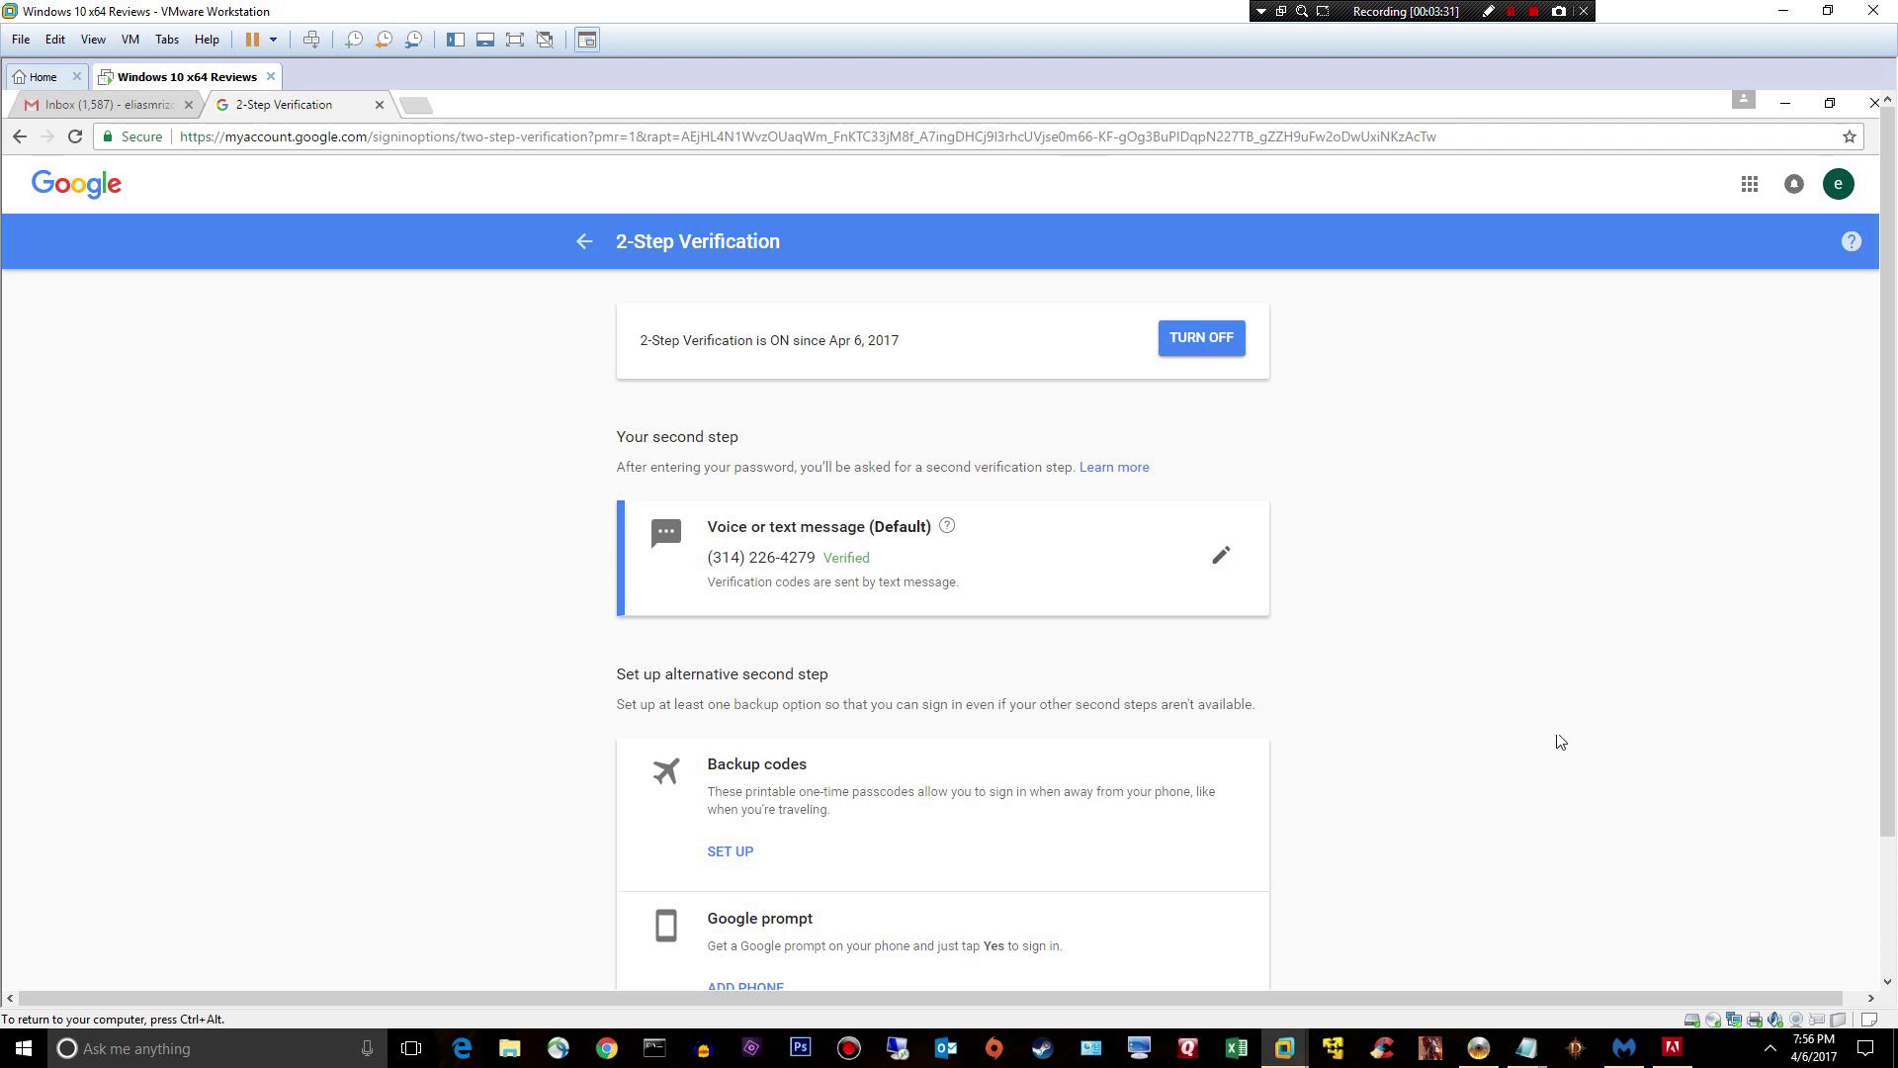
{"action": "scroll", "coordinate": [1561, 722], "scroll_direction": "down", "scroll_amount": 2}
{"action": "scroll", "coordinate": [1529, 743], "scroll_direction": "down", "scroll_amount": 2}
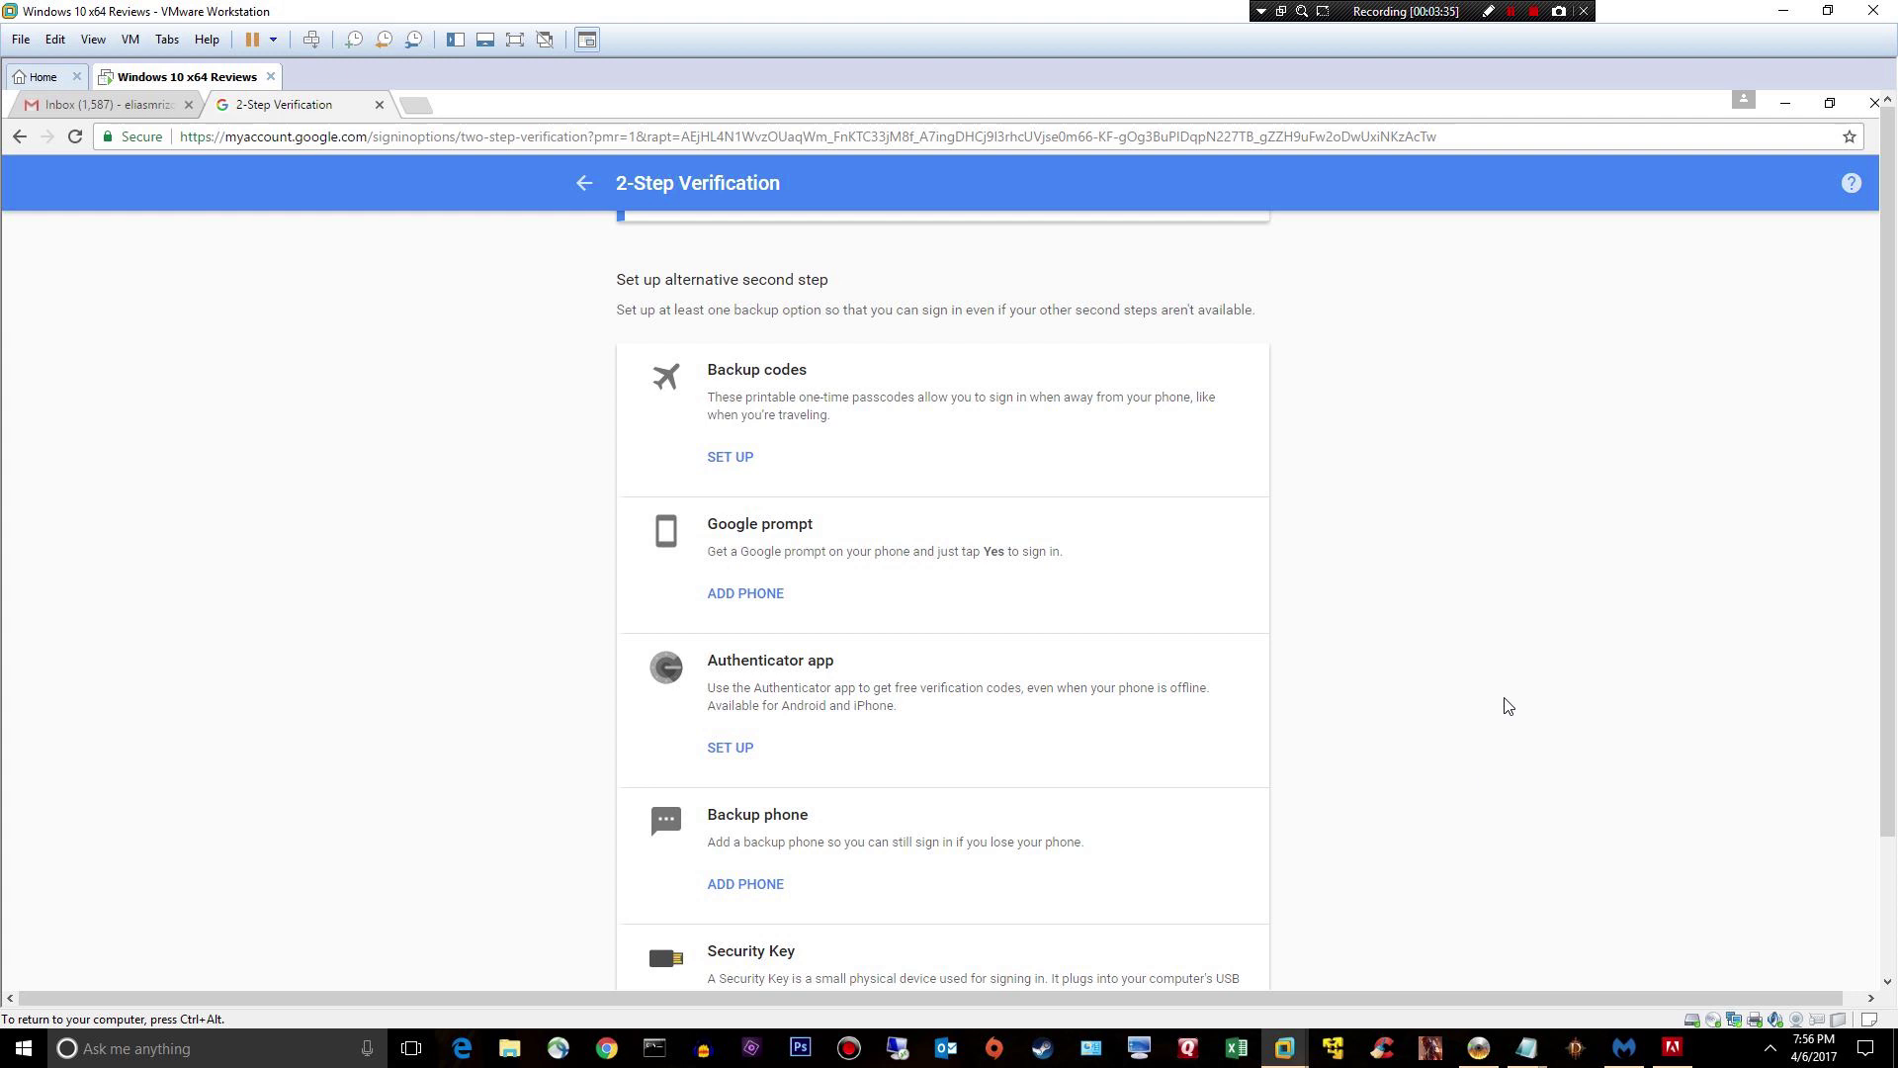
{"action": "scroll", "coordinate": [1500, 708], "scroll_direction": "down", "scroll_amount": 1}
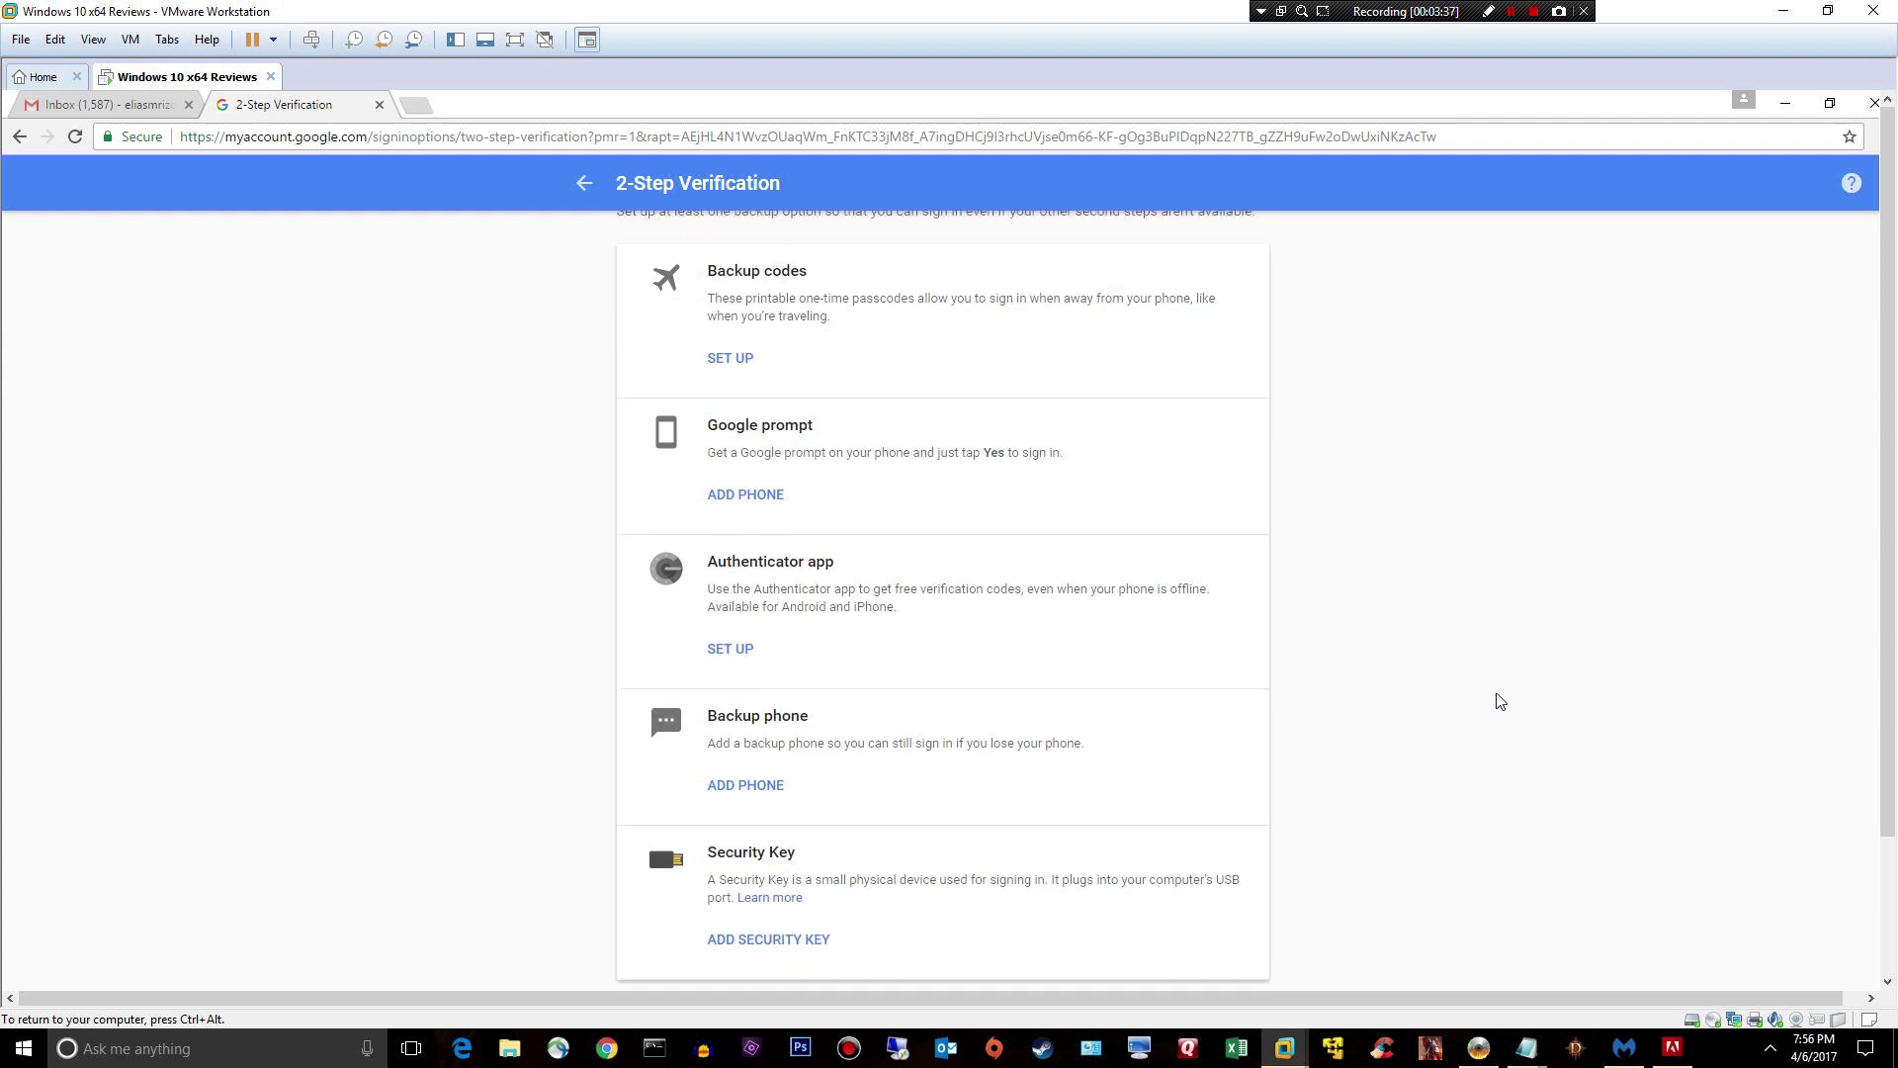
{"action": "scroll", "coordinate": [1492, 678], "scroll_direction": "up", "scroll_amount": 2}
{"action": "scroll", "coordinate": [1499, 672], "scroll_direction": "up", "scroll_amount": 1}
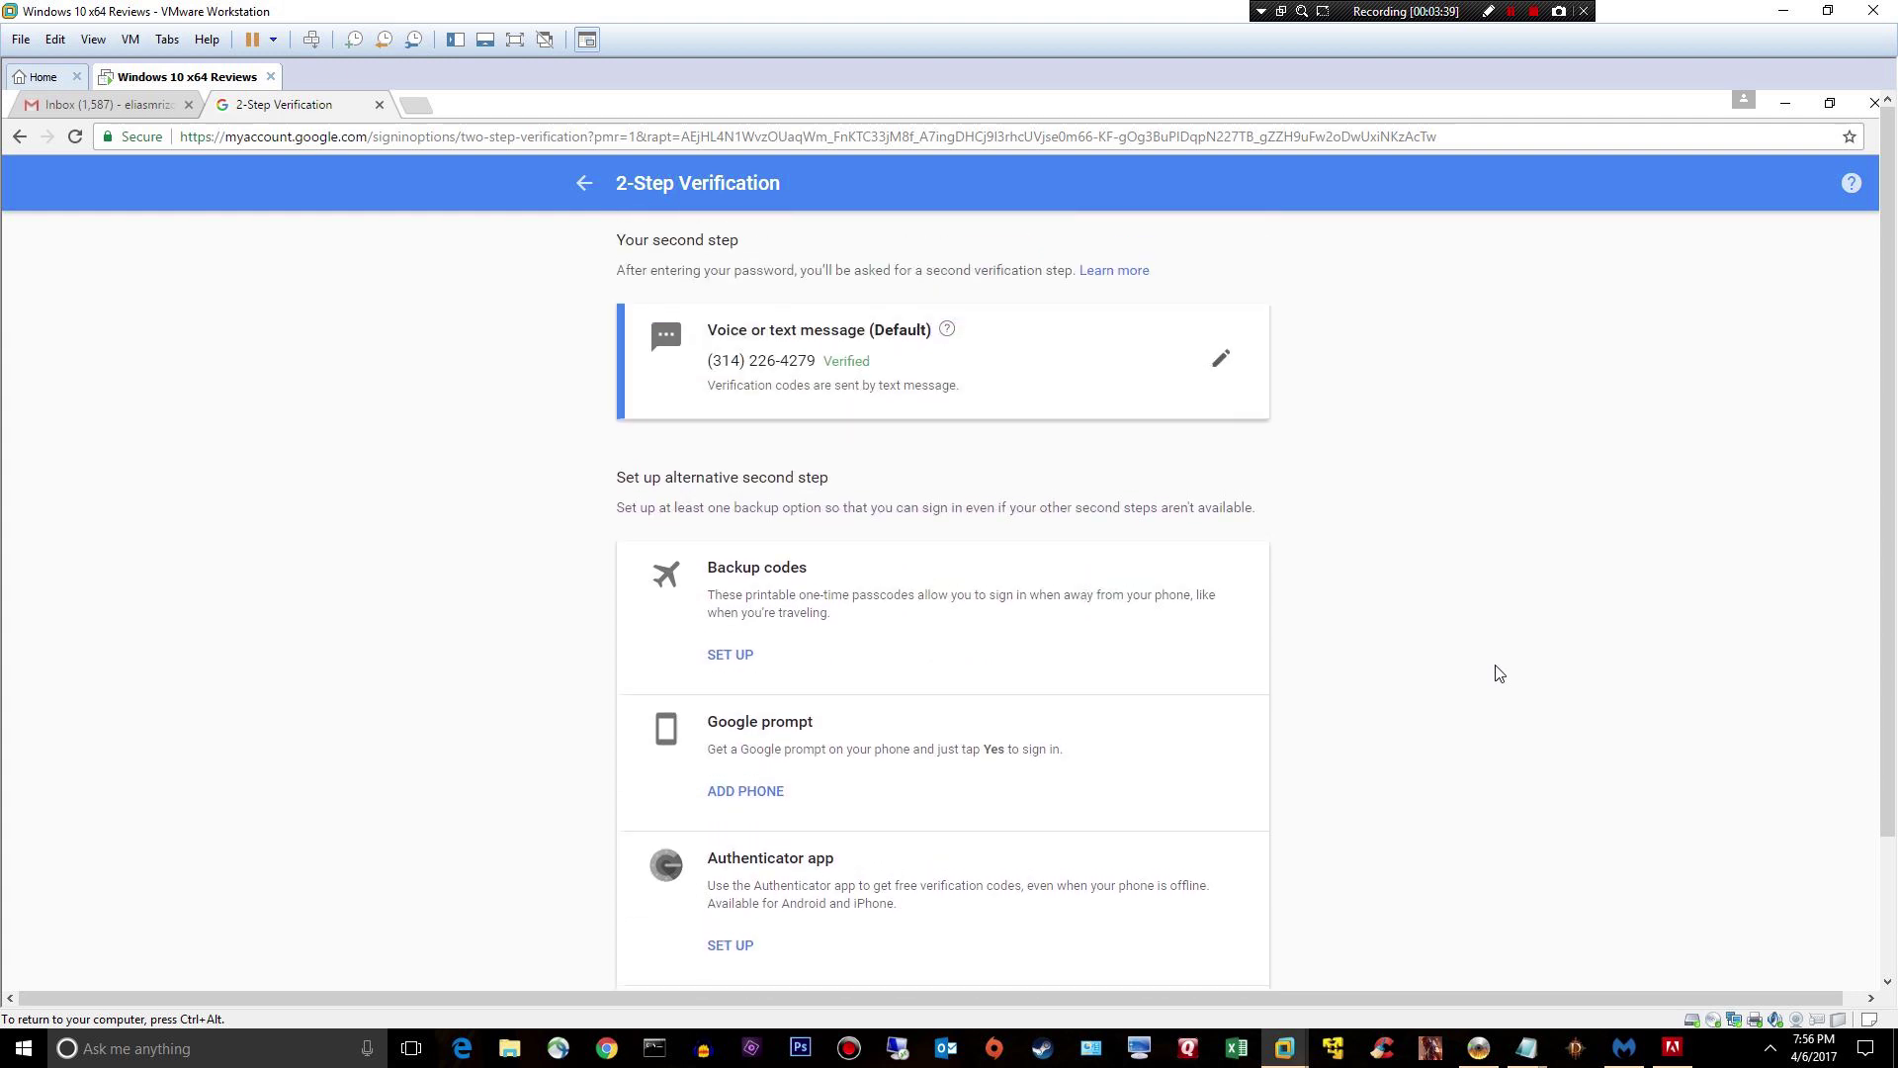
{"action": "left_click", "coordinate": [722, 658]}
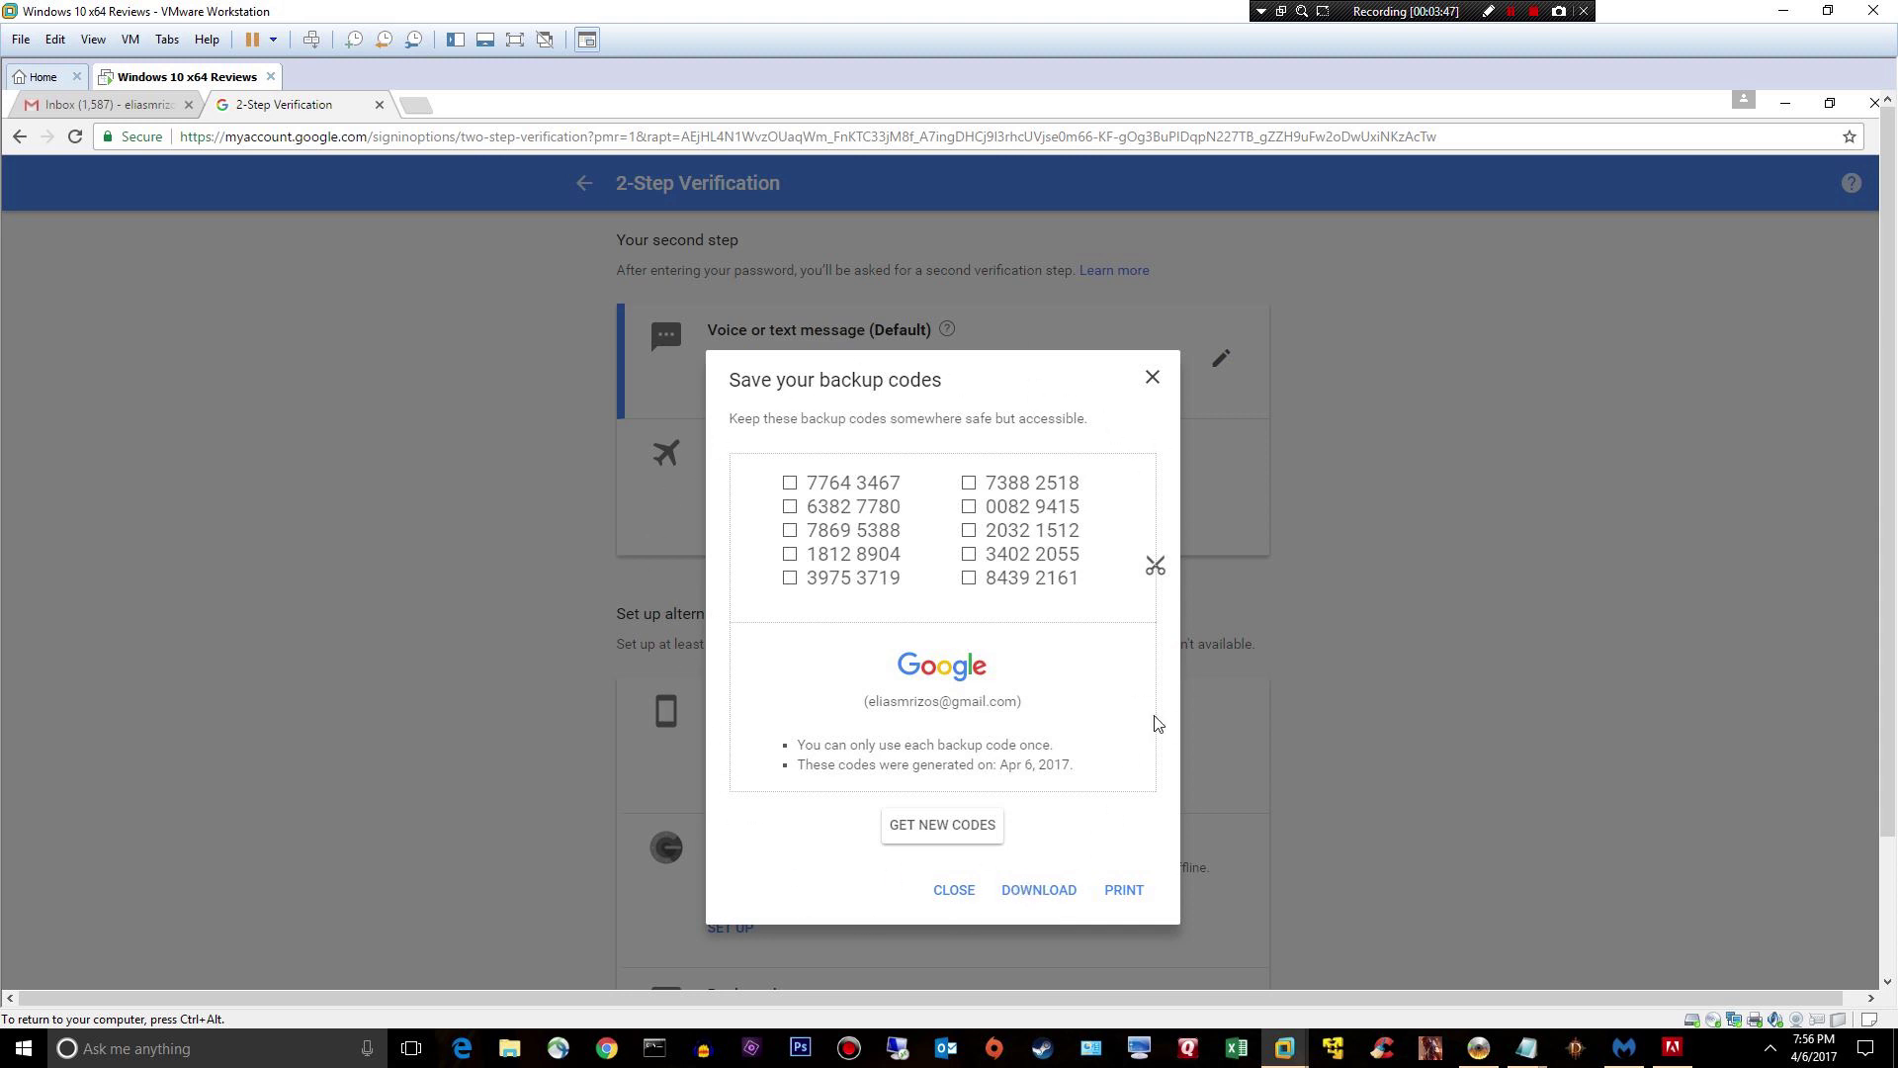
Dismiss the backup codes window and check that 10 single-use codes are listed as active.
{"action": "left_click", "coordinate": [1153, 376]}
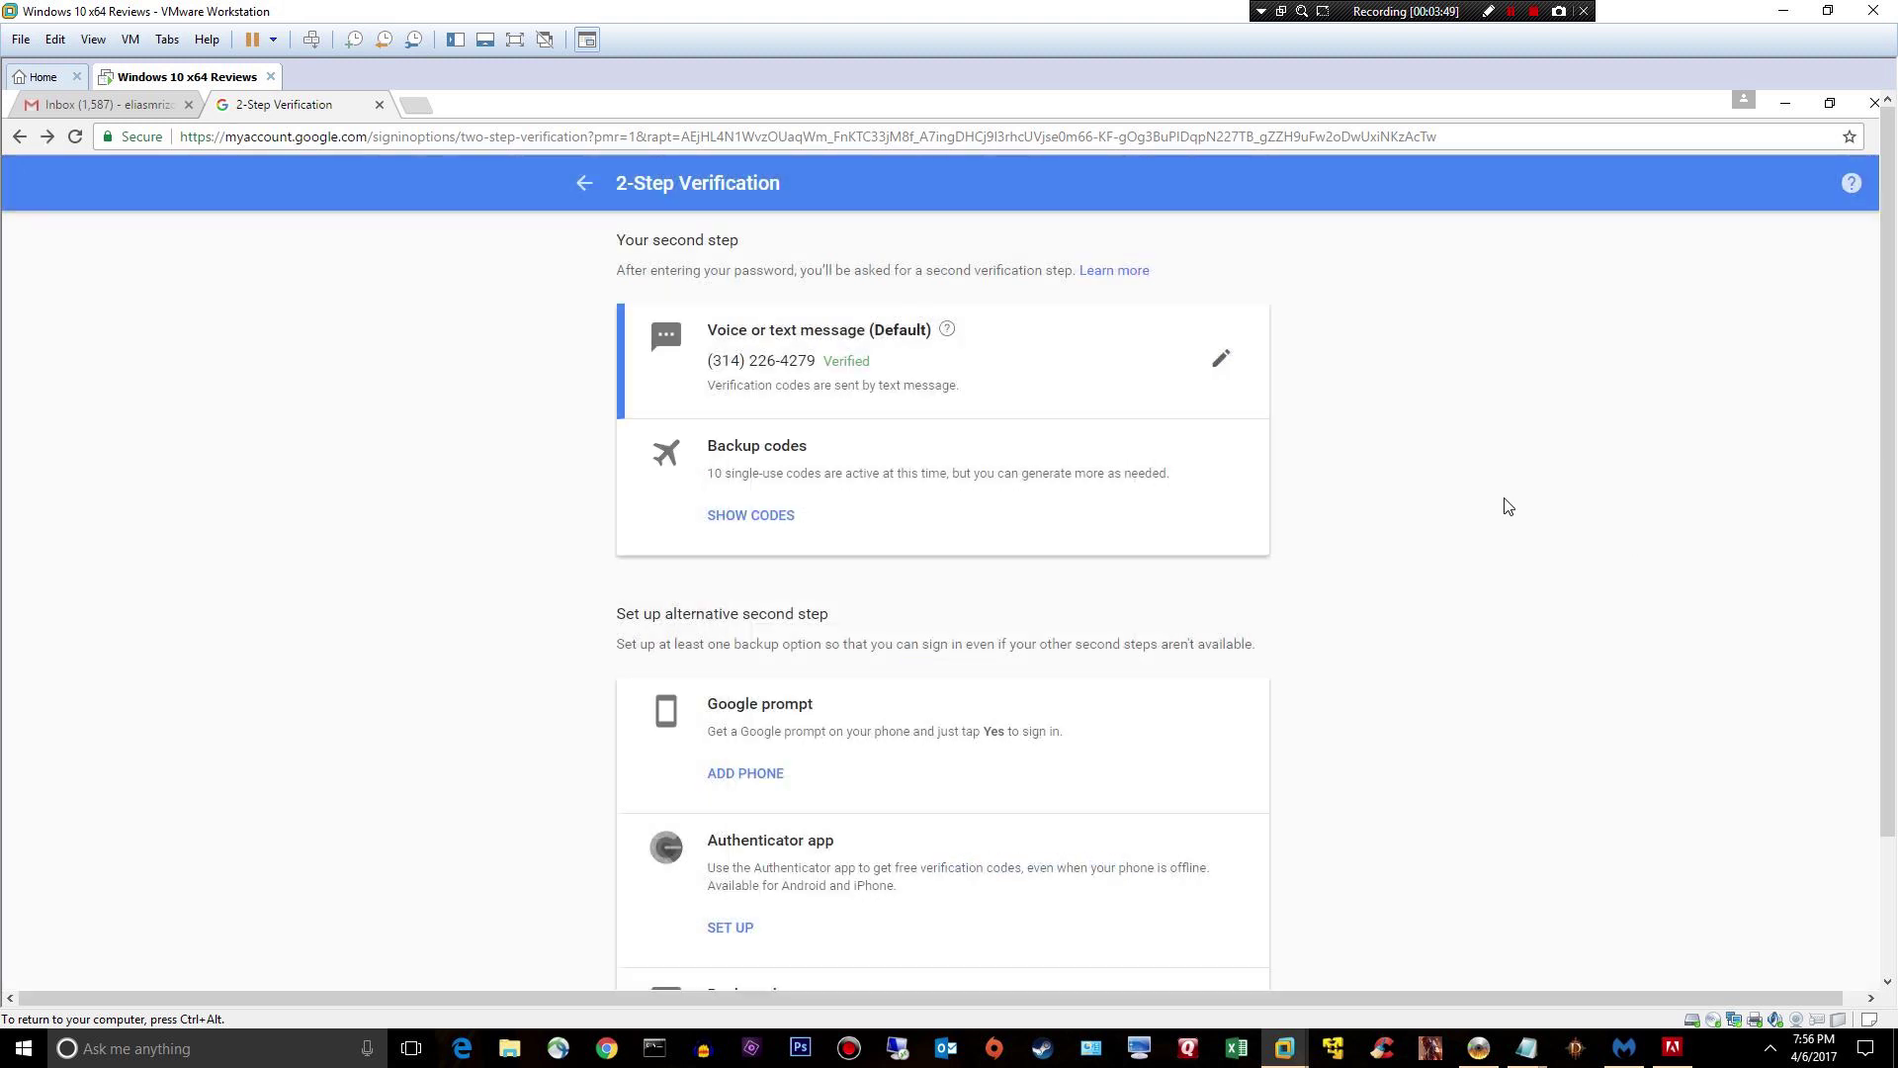
{"action": "scroll", "coordinate": [1507, 506], "scroll_direction": "down", "scroll_amount": 3}
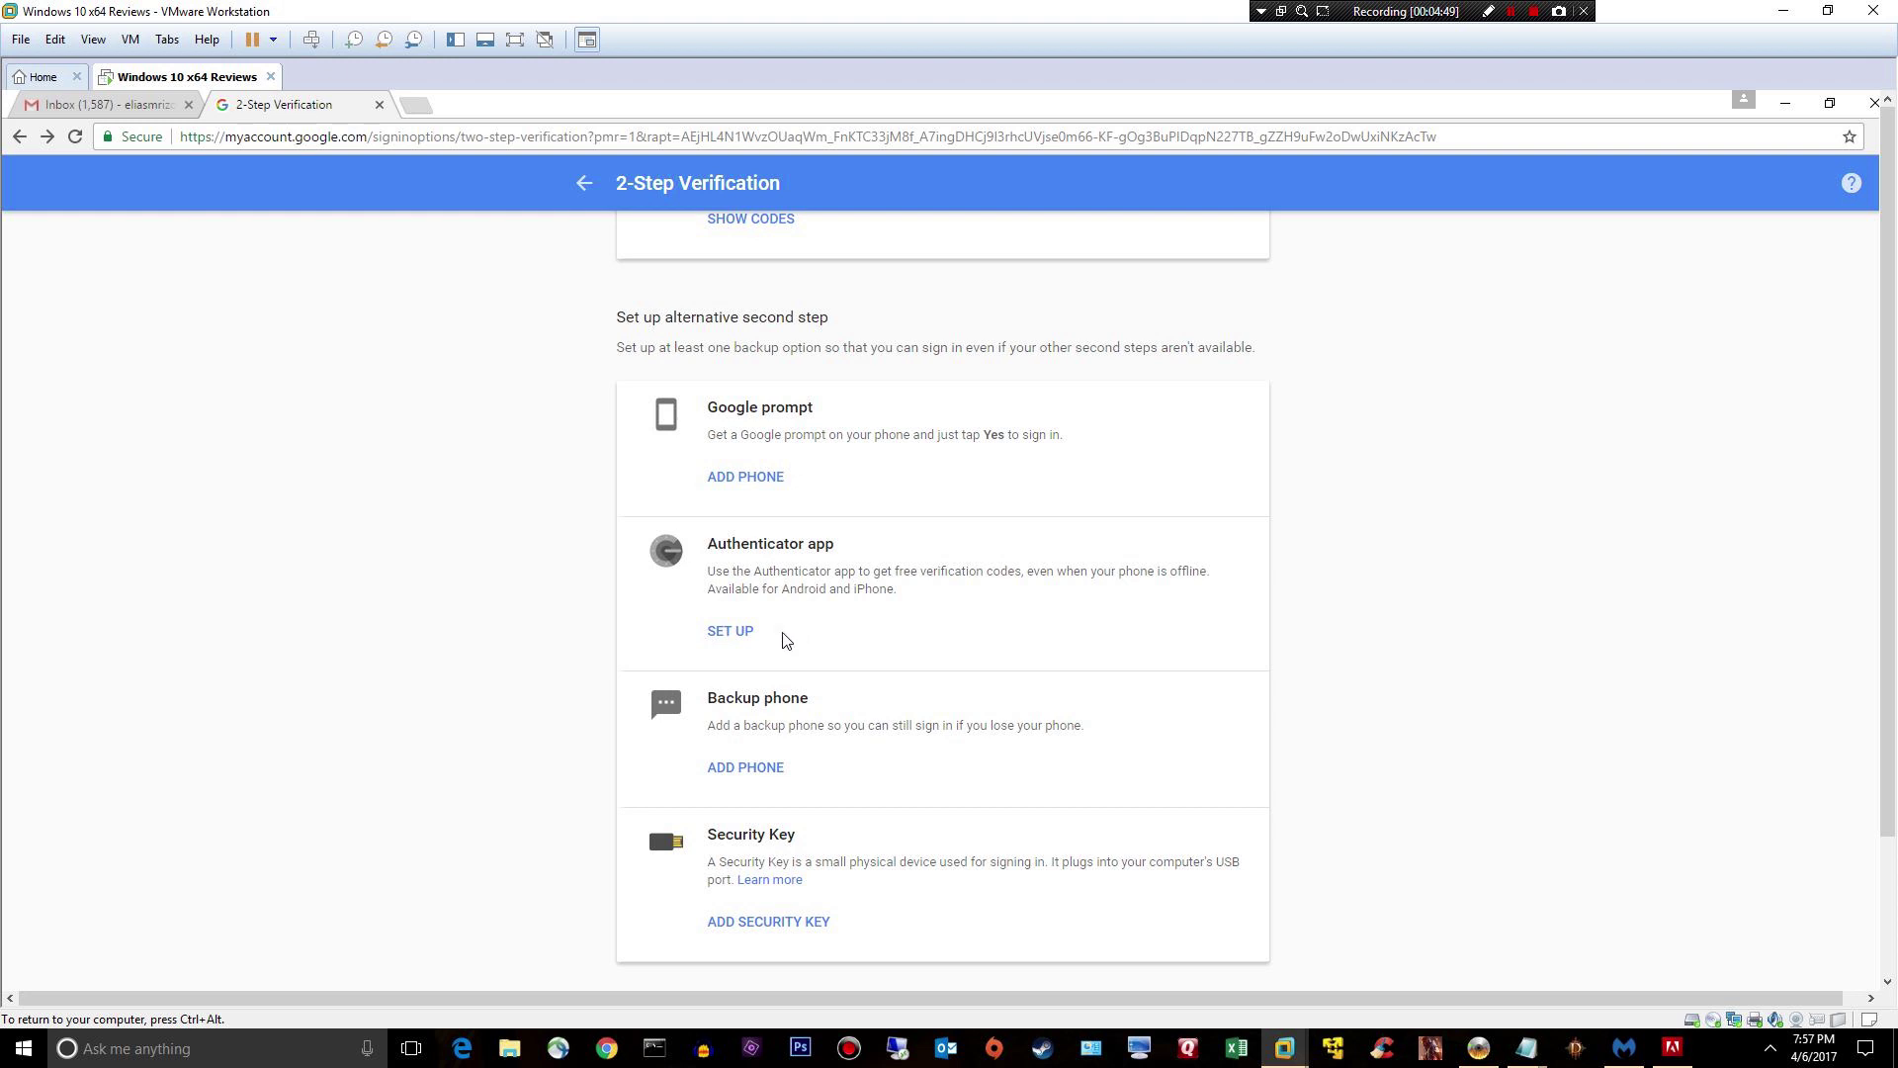
{"action": "scroll", "coordinate": [551, 648], "scroll_direction": "down", "scroll_amount": 1}
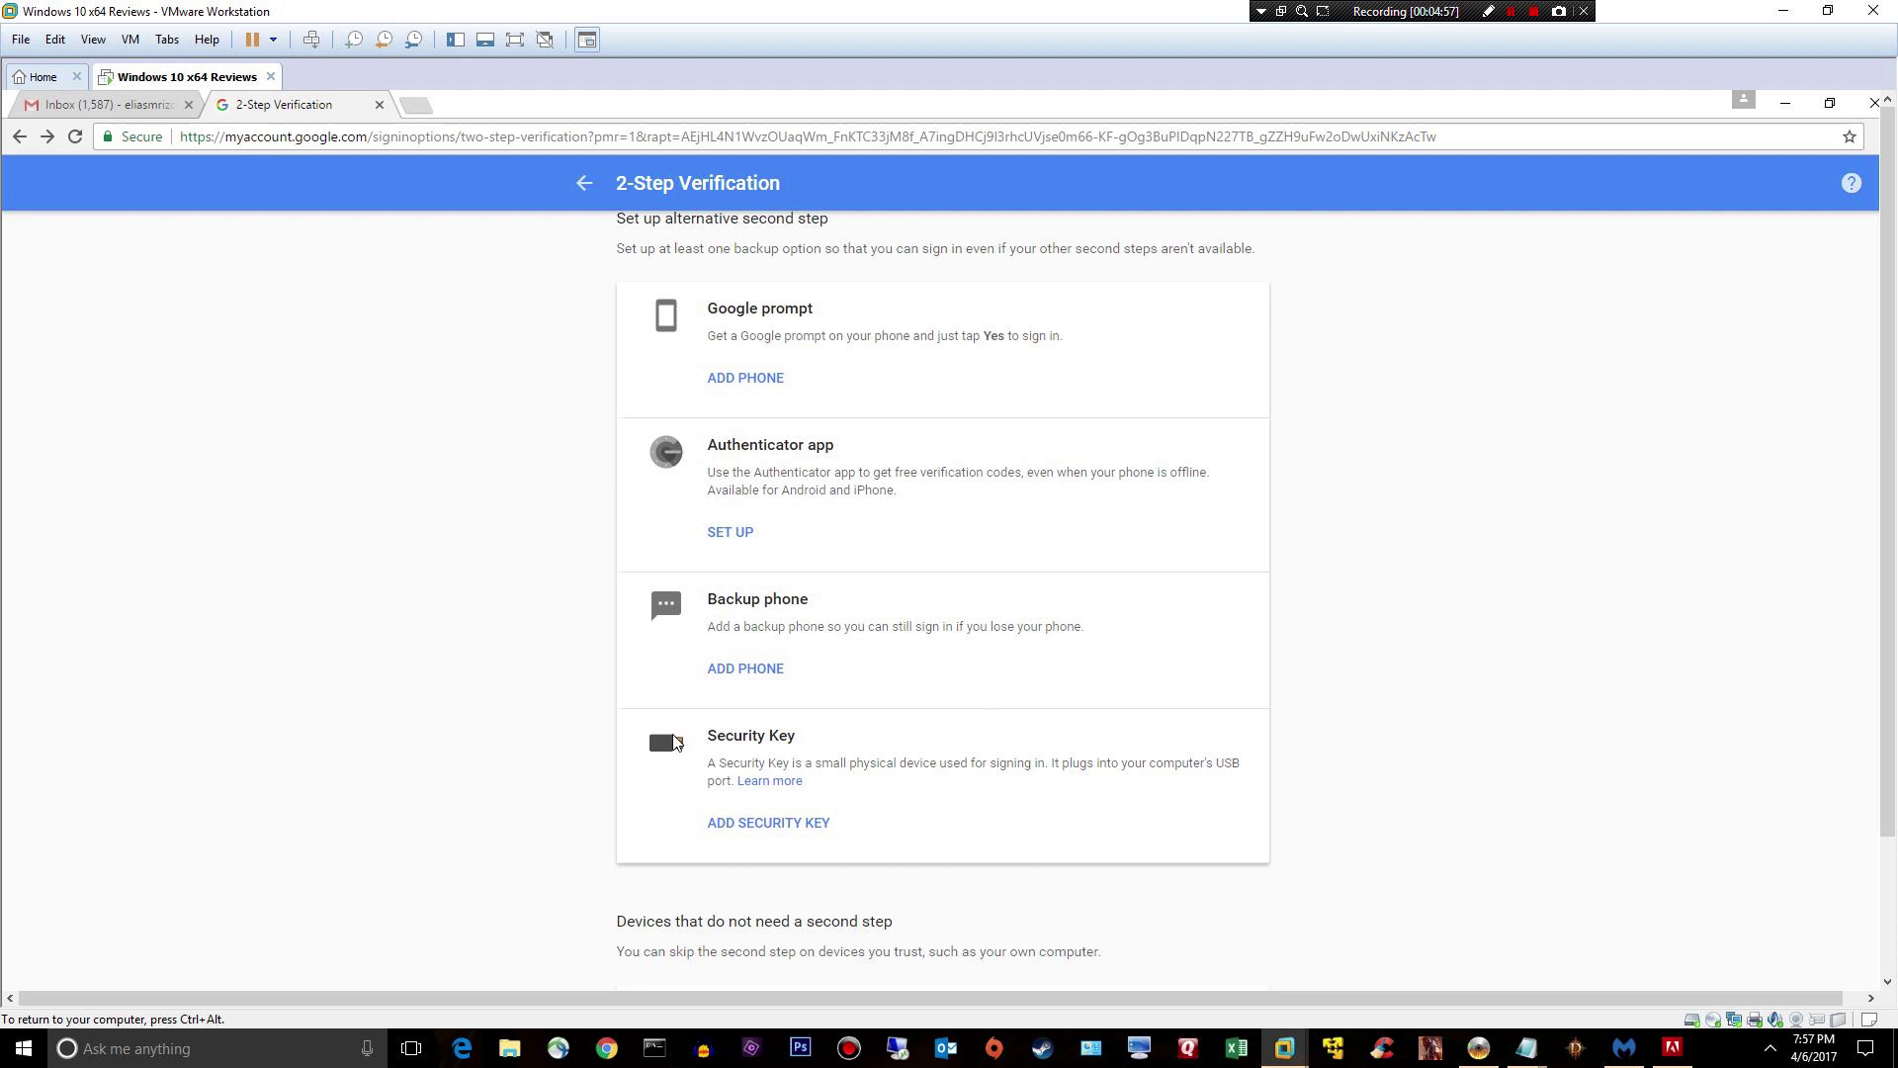
{"action": "scroll", "coordinate": [484, 771], "scroll_direction": "down", "scroll_amount": 1}
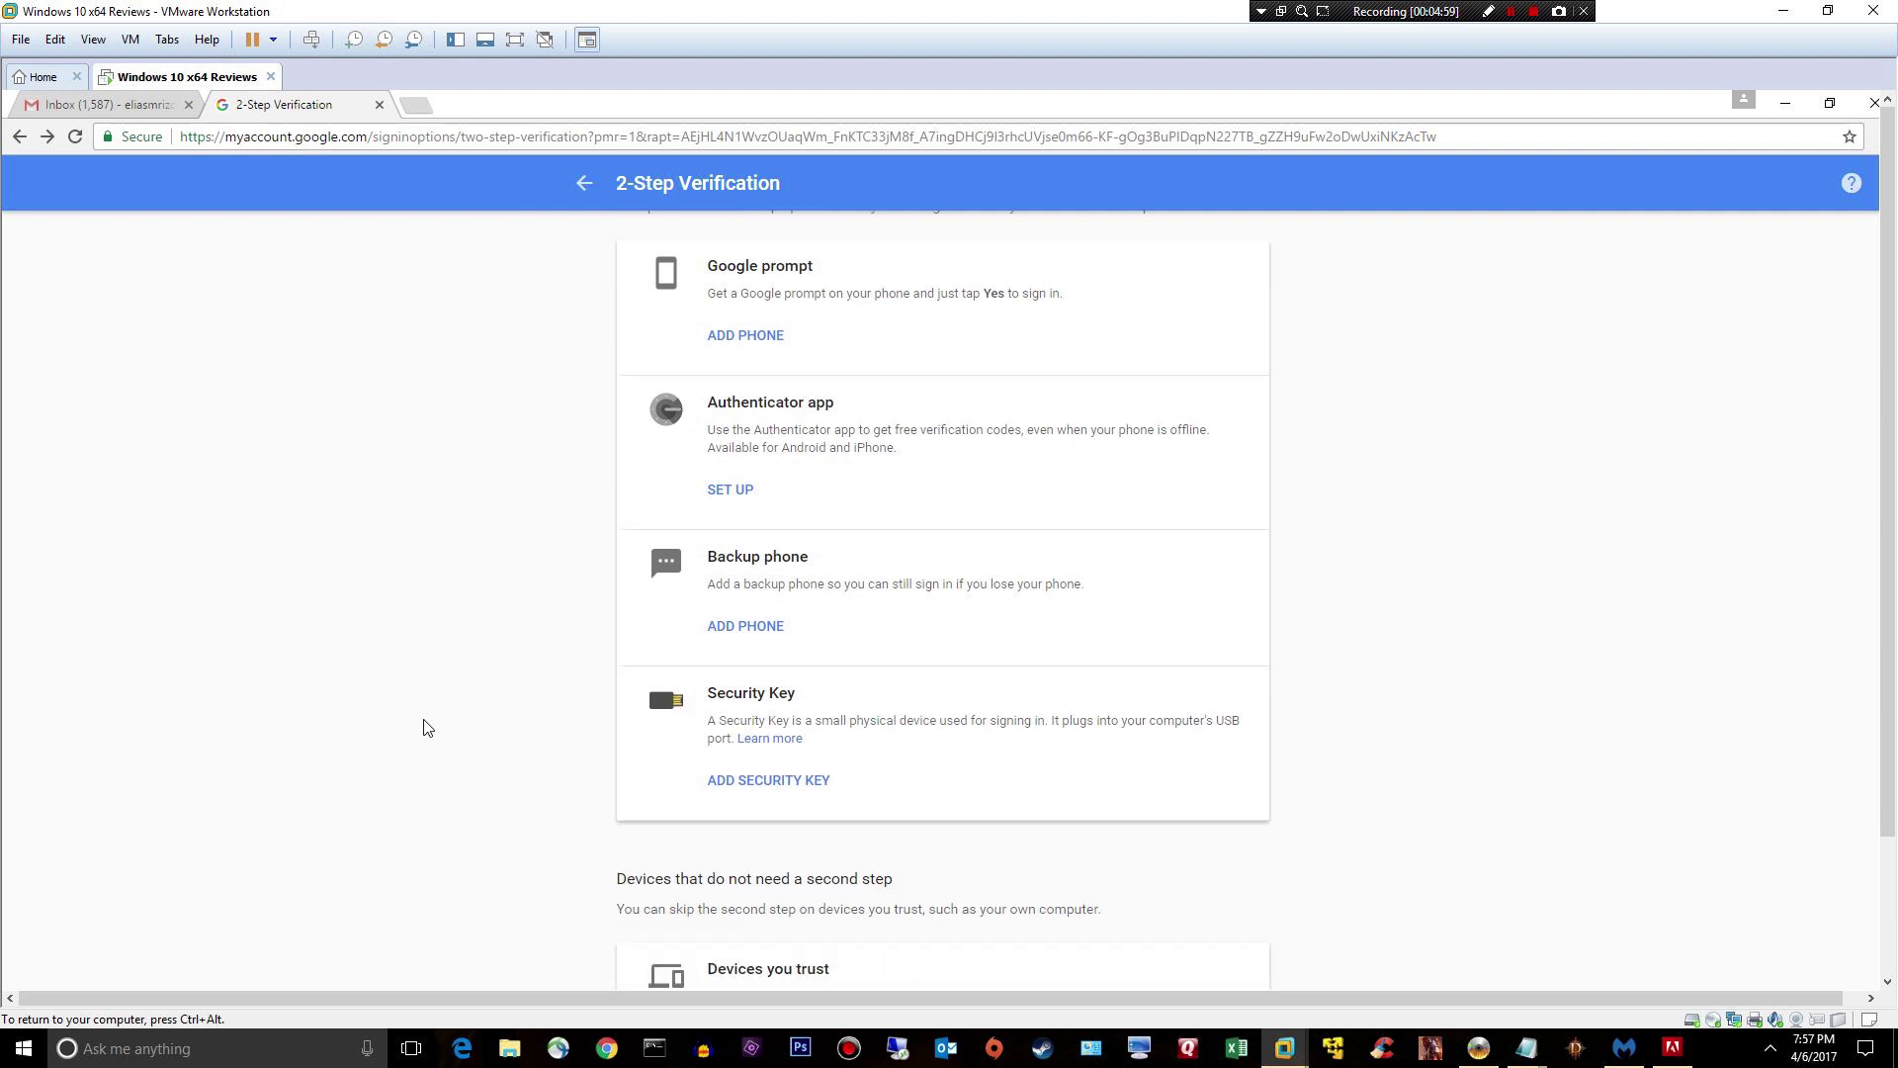
{"action": "scroll", "coordinate": [427, 722], "scroll_direction": "up", "scroll_amount": 5}
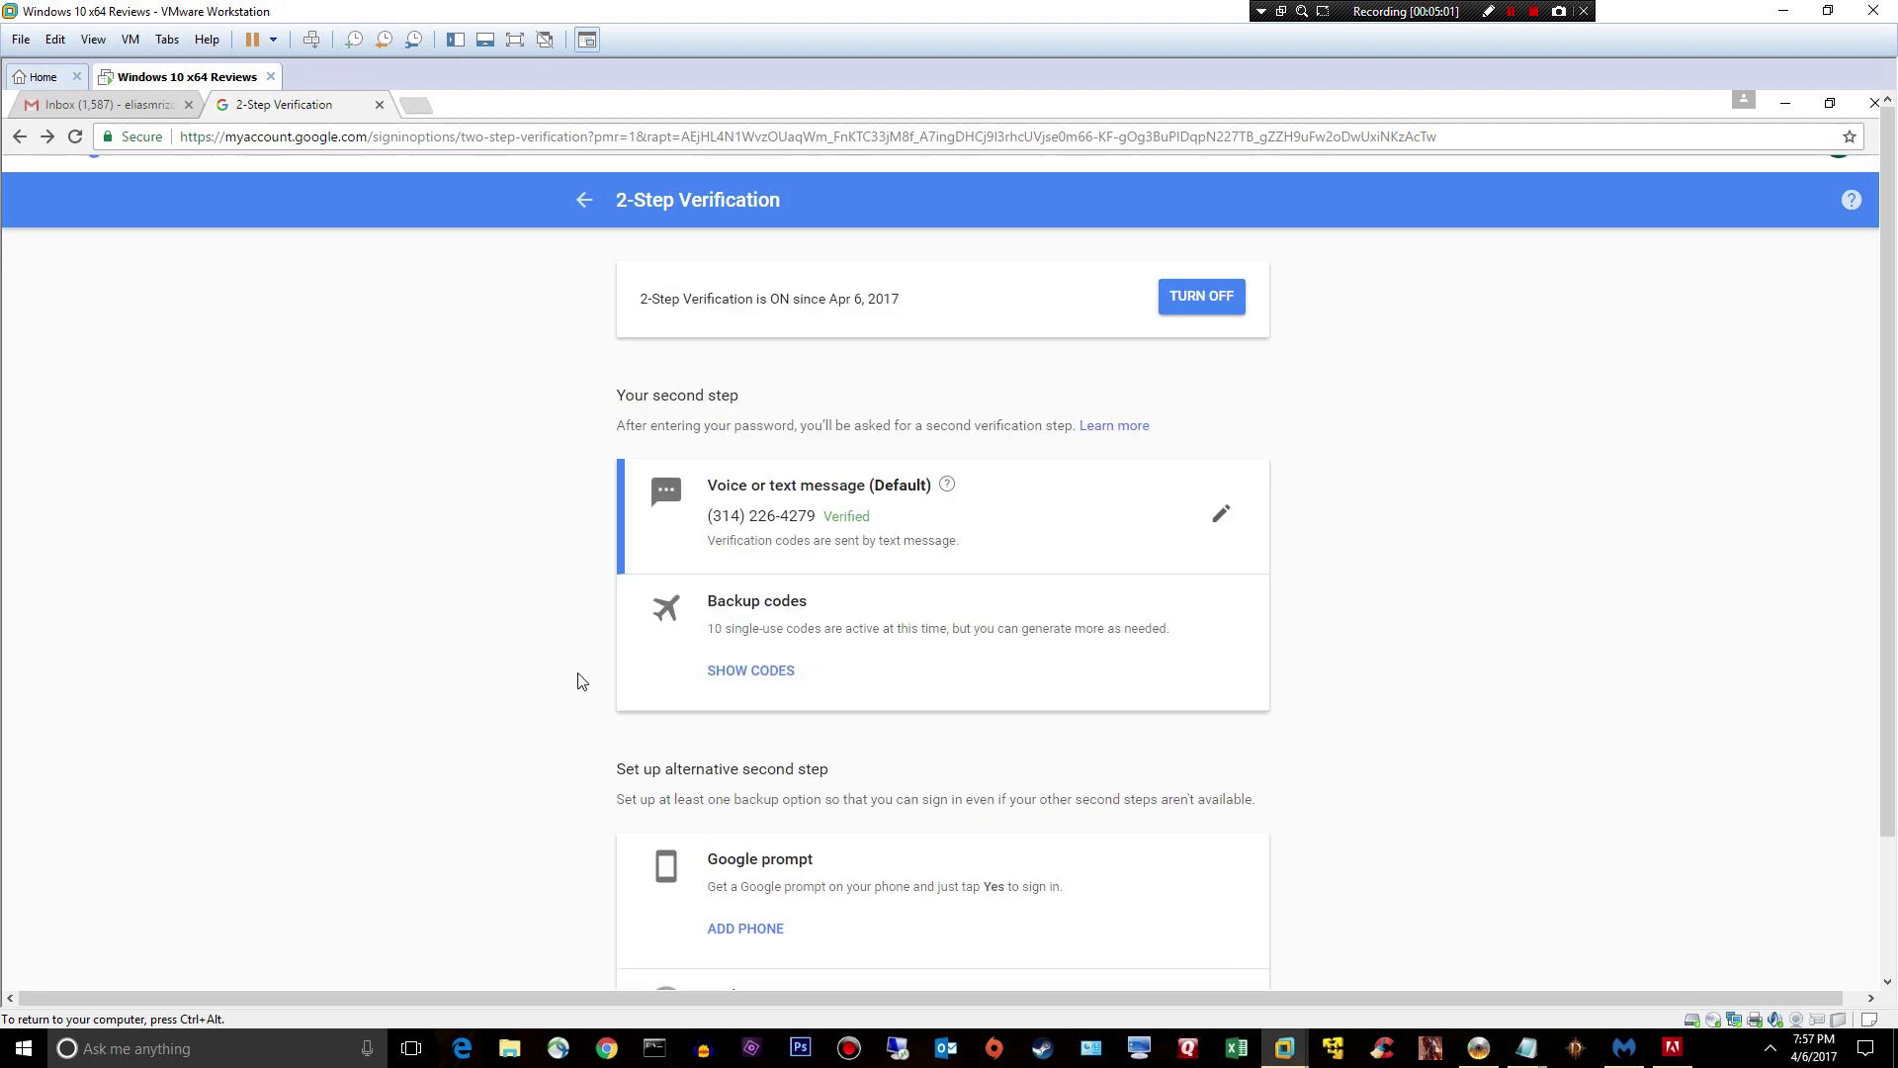
{"action": "scroll", "coordinate": [457, 440], "scroll_direction": "up", "scroll_amount": 1}
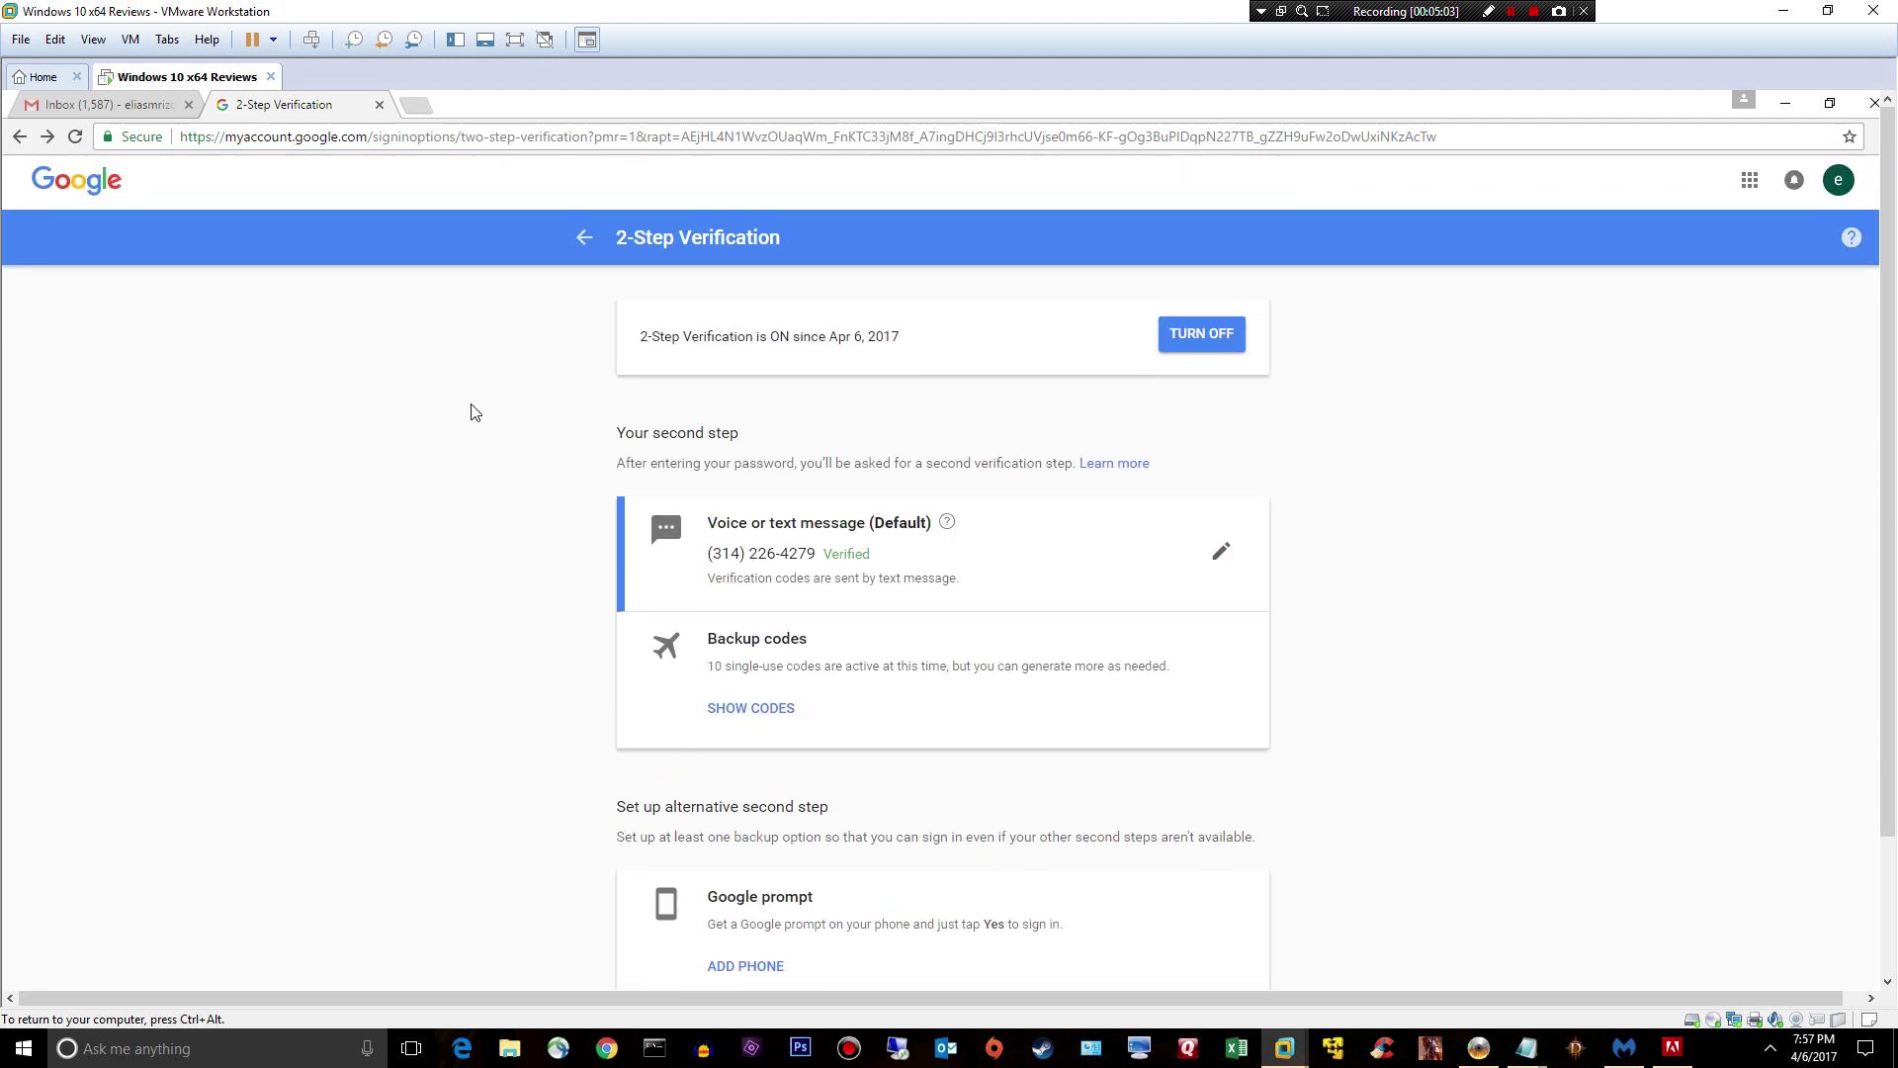
Close the 2-Step Verification tab to return to the Gmail inbox.
{"action": "left_click", "coordinate": [377, 105]}
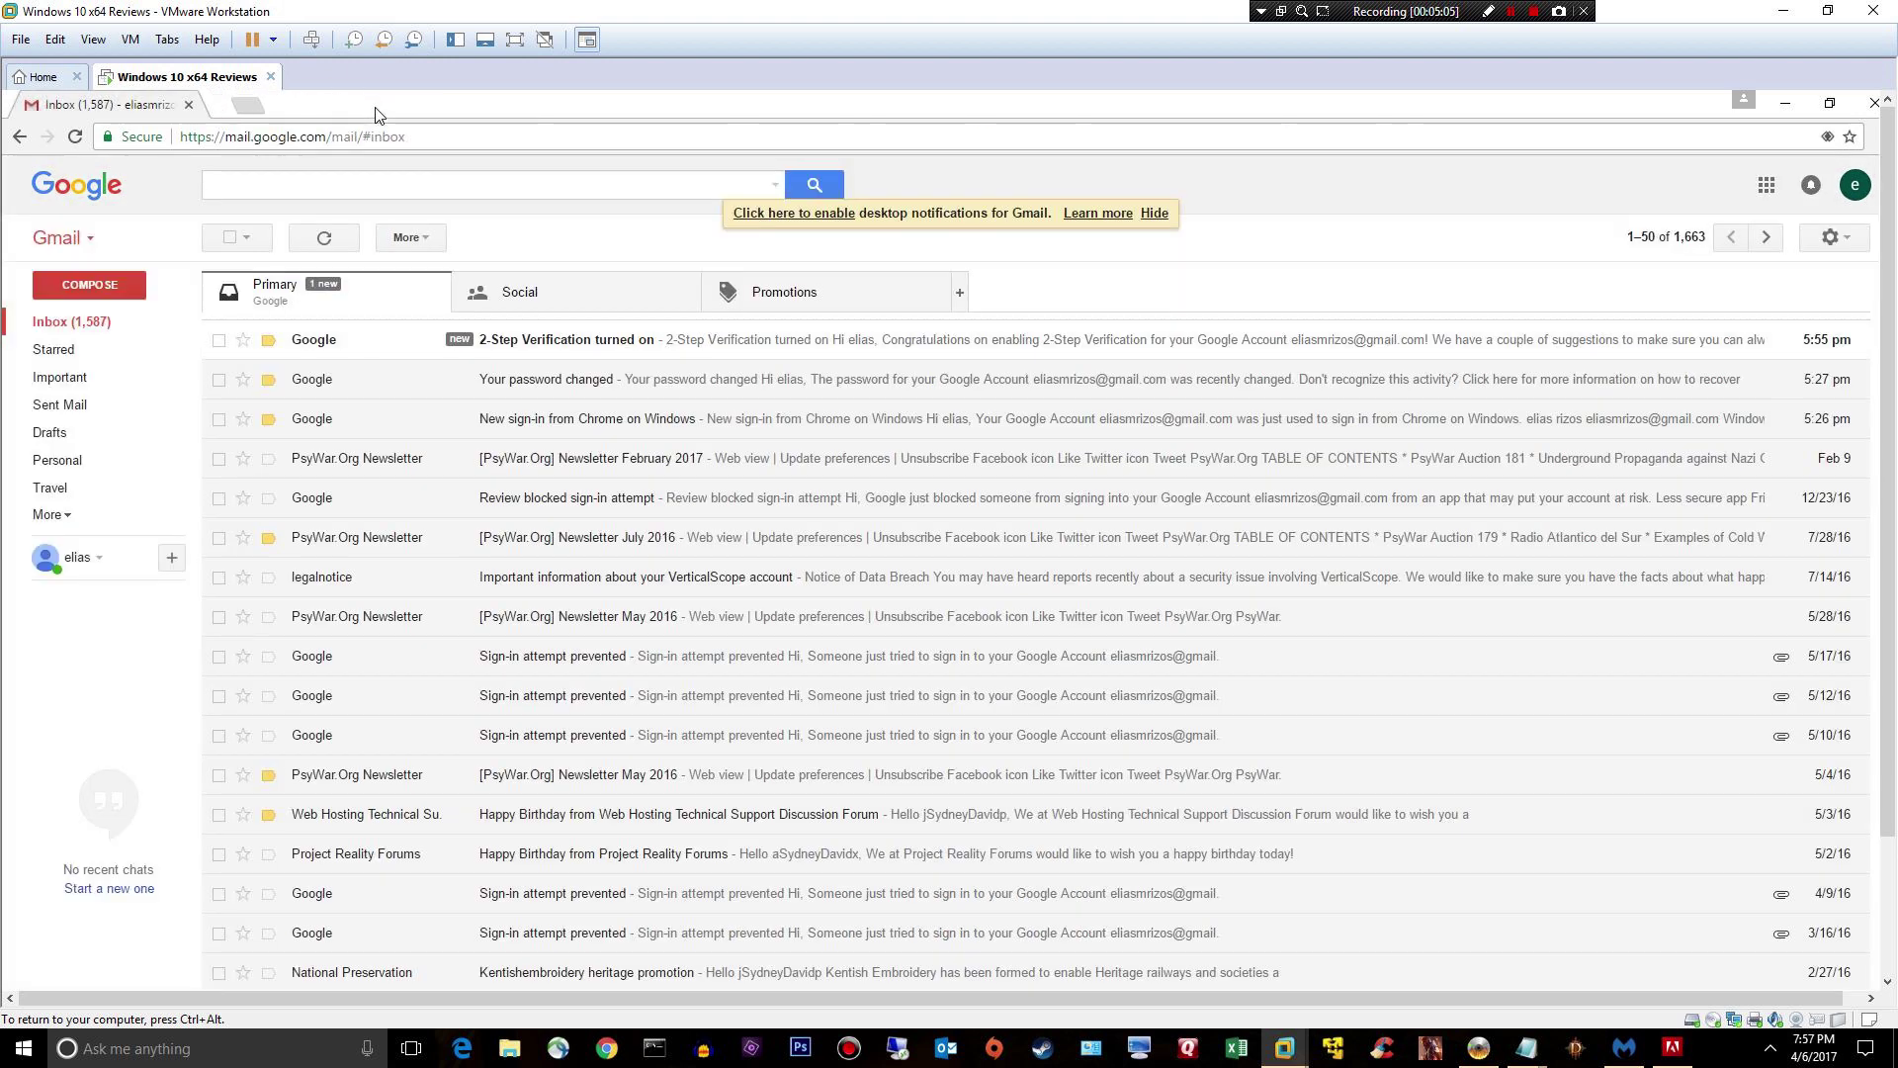